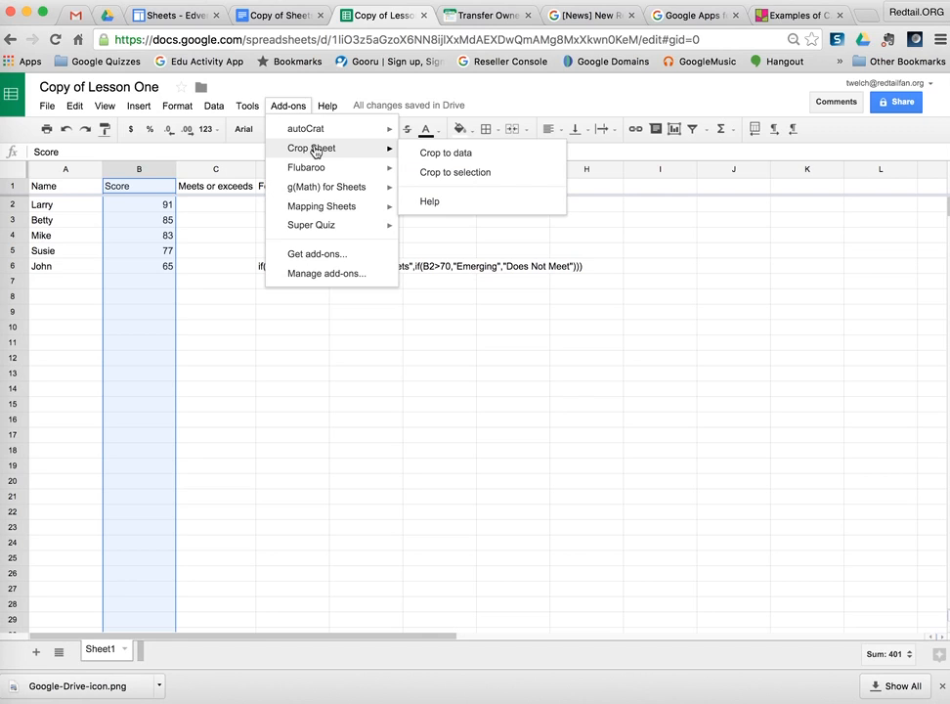
Crop the sheet to its data with the Crop Sheet add-on and widen column D to fit the formula hint.
left_click(434, 150)
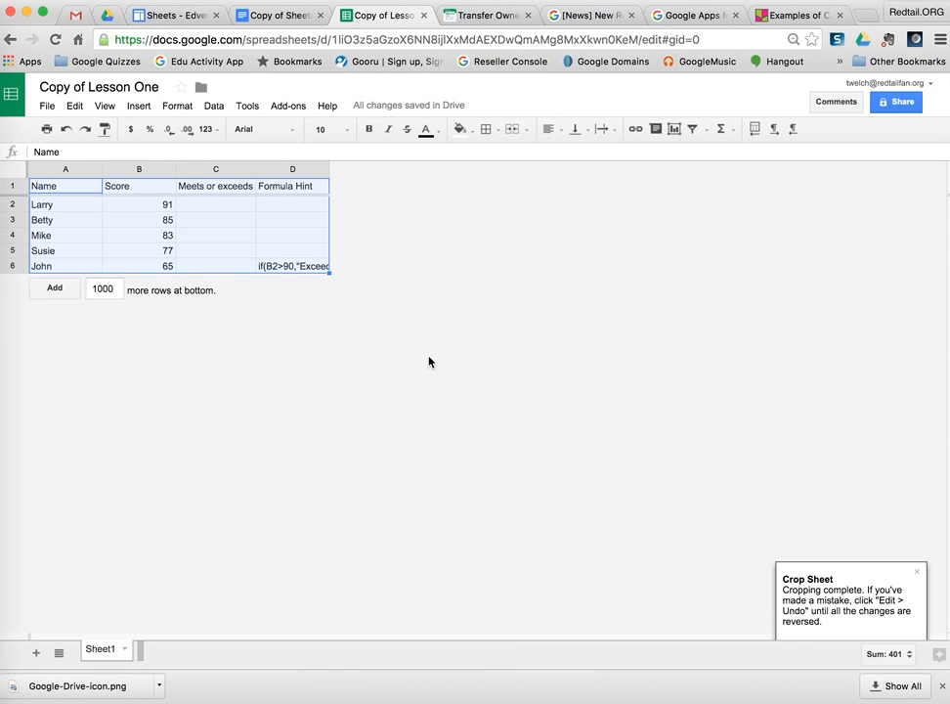
left_click(299, 173)
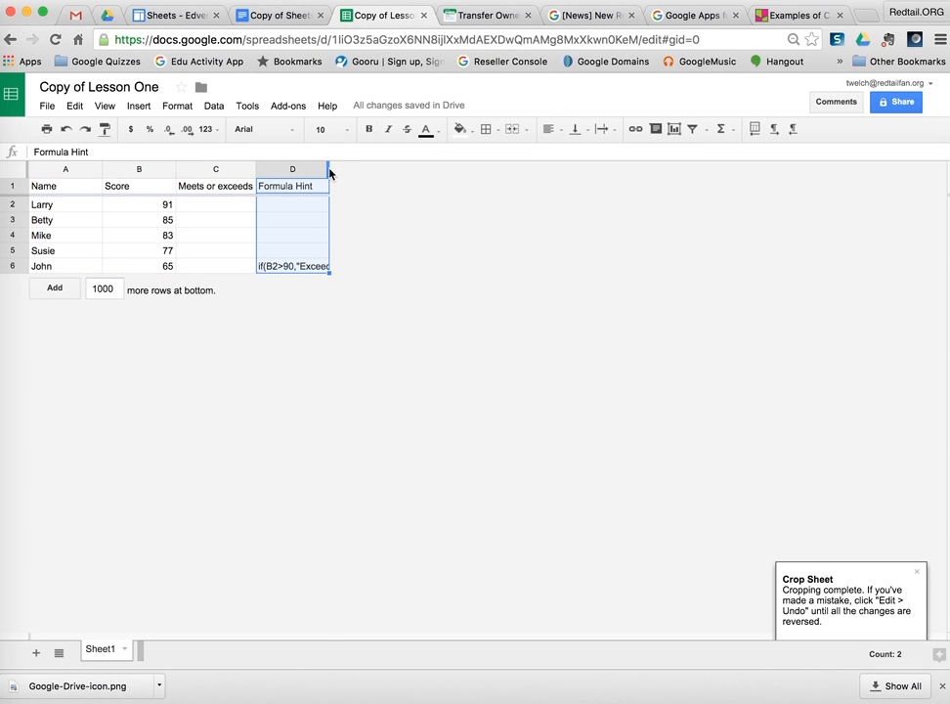
left_click_drag(329, 171, 666, 173)
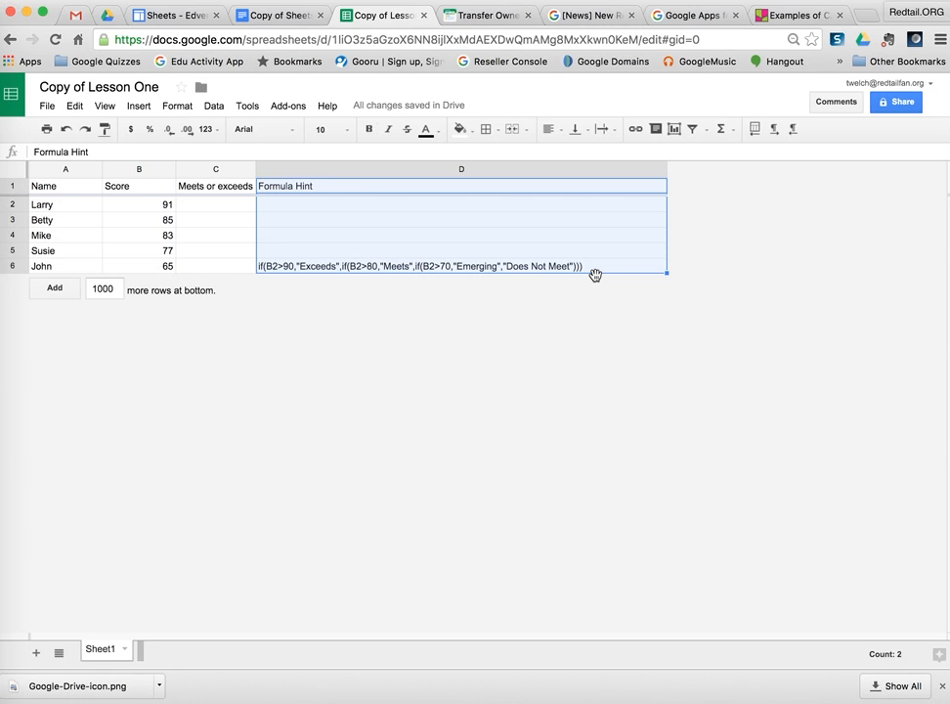
Check the instructions document for the score ranges and colours required by the conditional format rules.
left_click(277, 16)
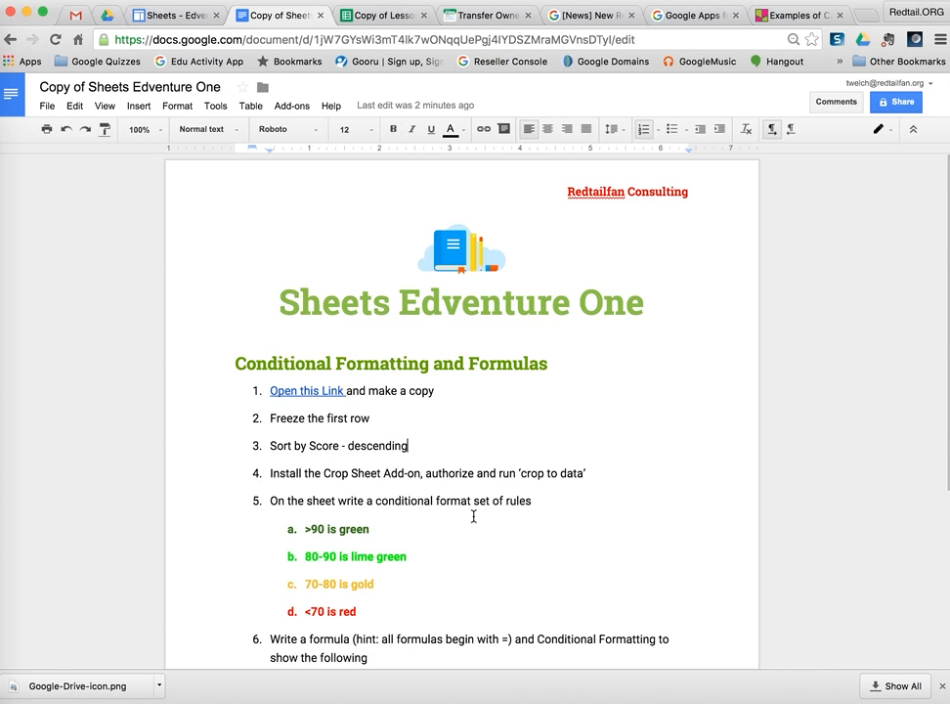
scroll(472, 512, "down", 3)
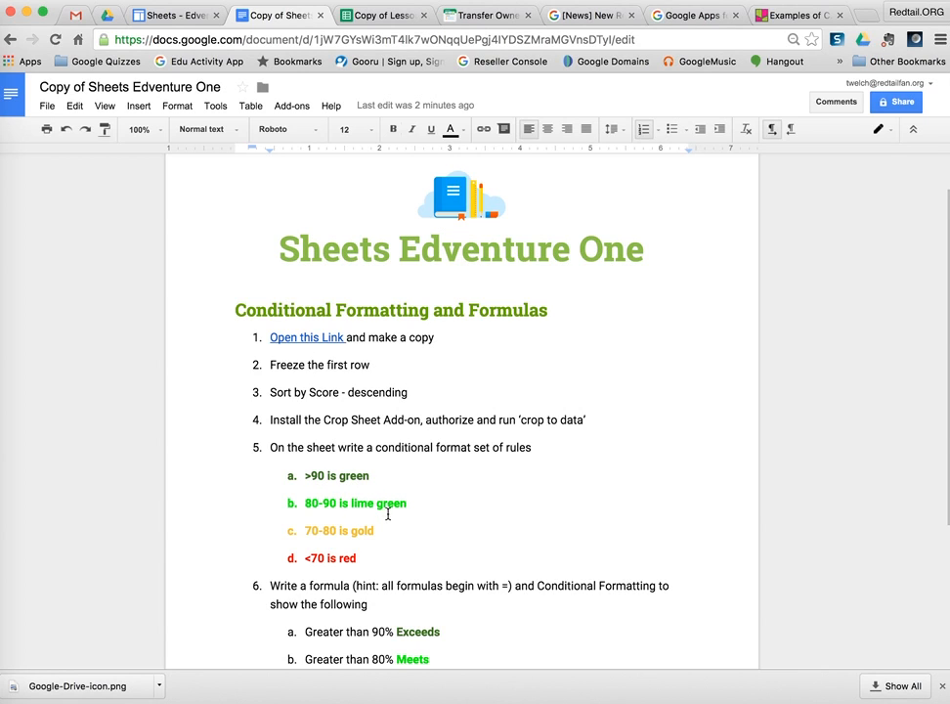
left_click(384, 15)
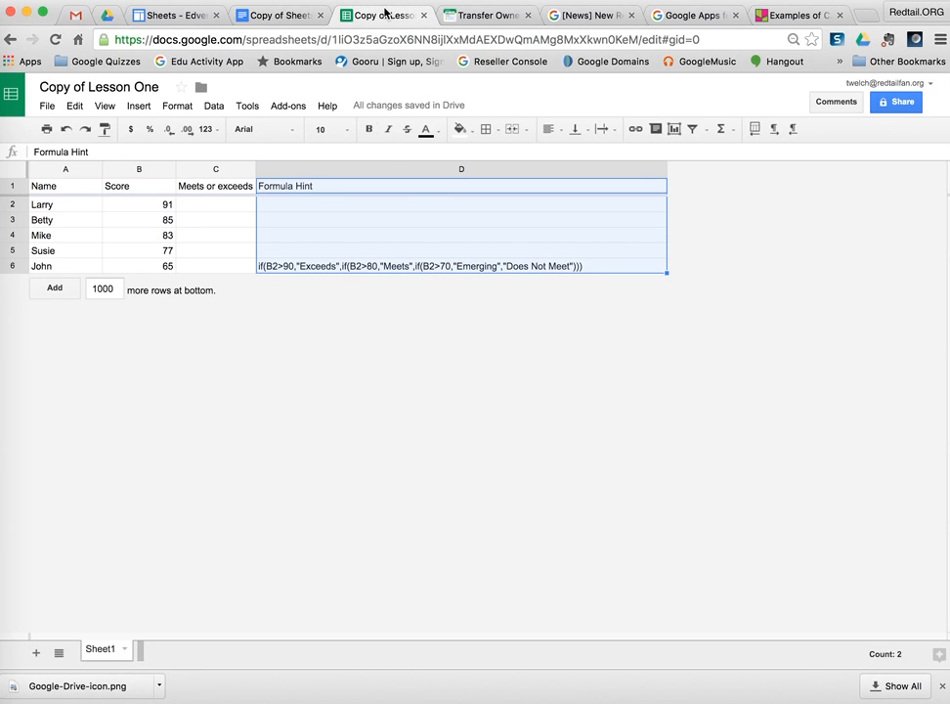
Create a conditional format rule on the Score column for values greater than or equal to 90.
left_click(138, 169)
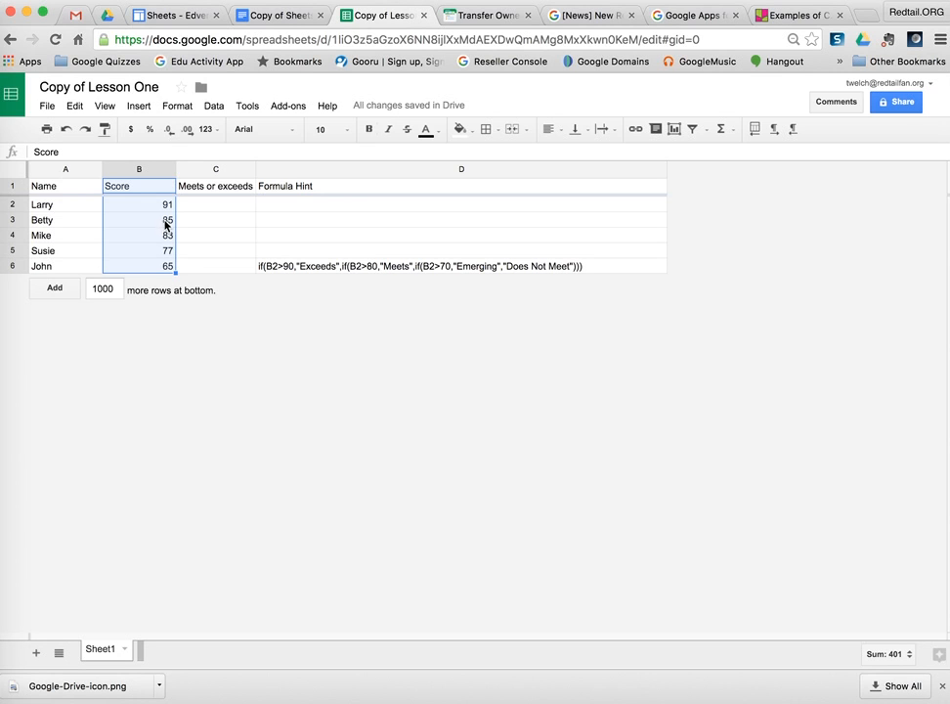
left_click(170, 172)
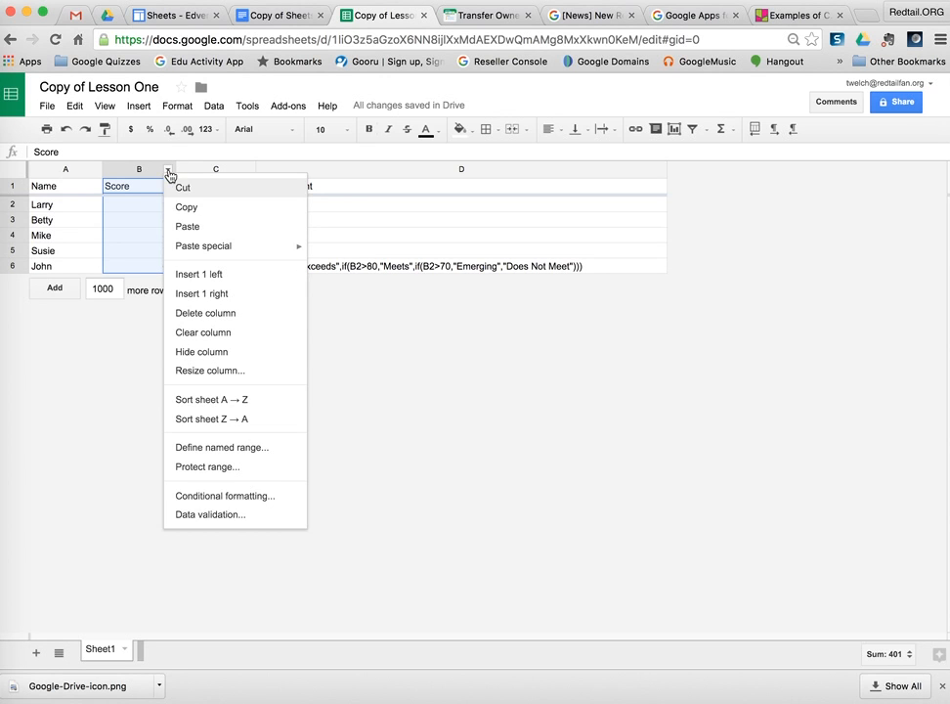
left_click(228, 498)
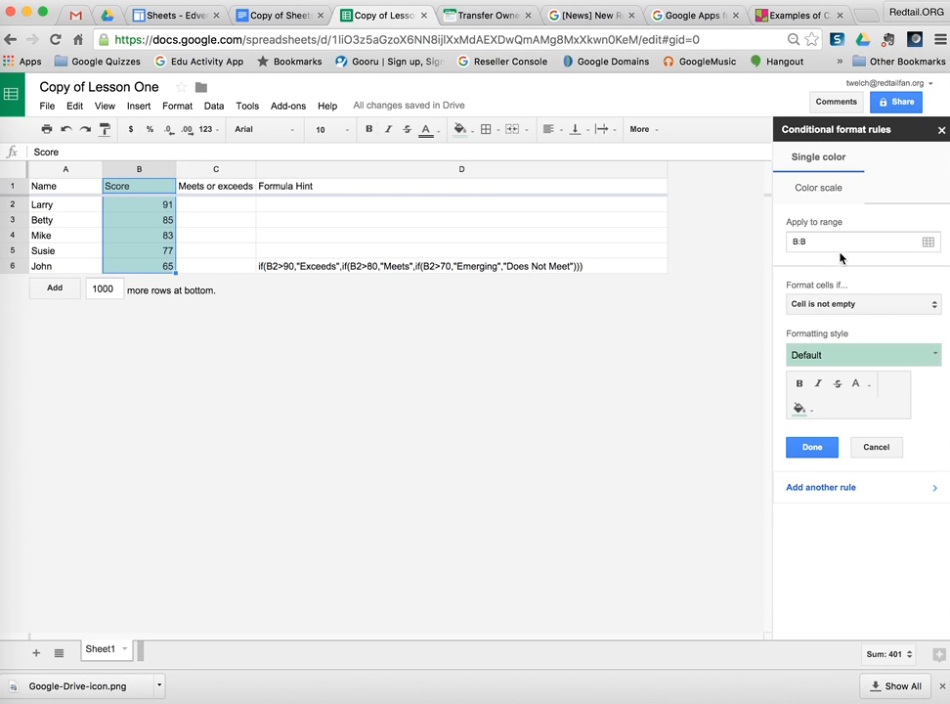
left_click(864, 304)
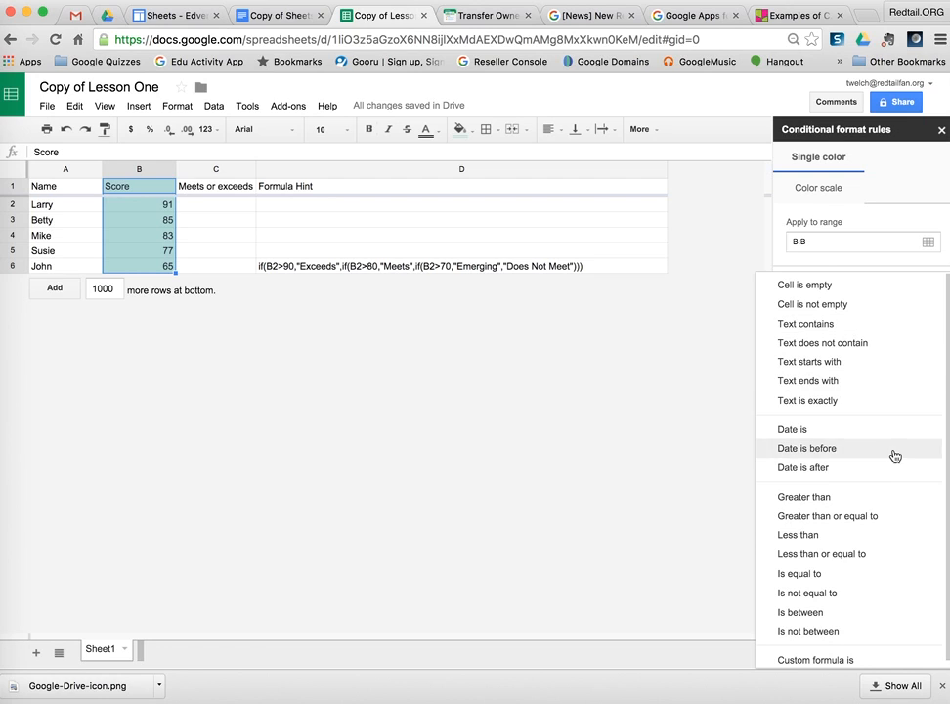
left_click(837, 500)
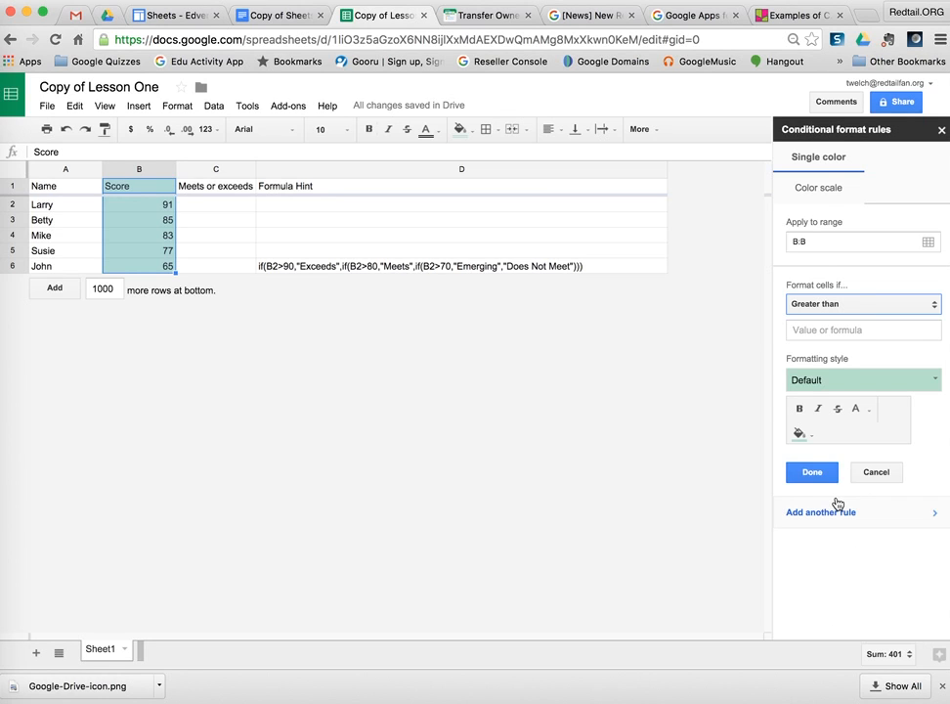
left_click(877, 304)
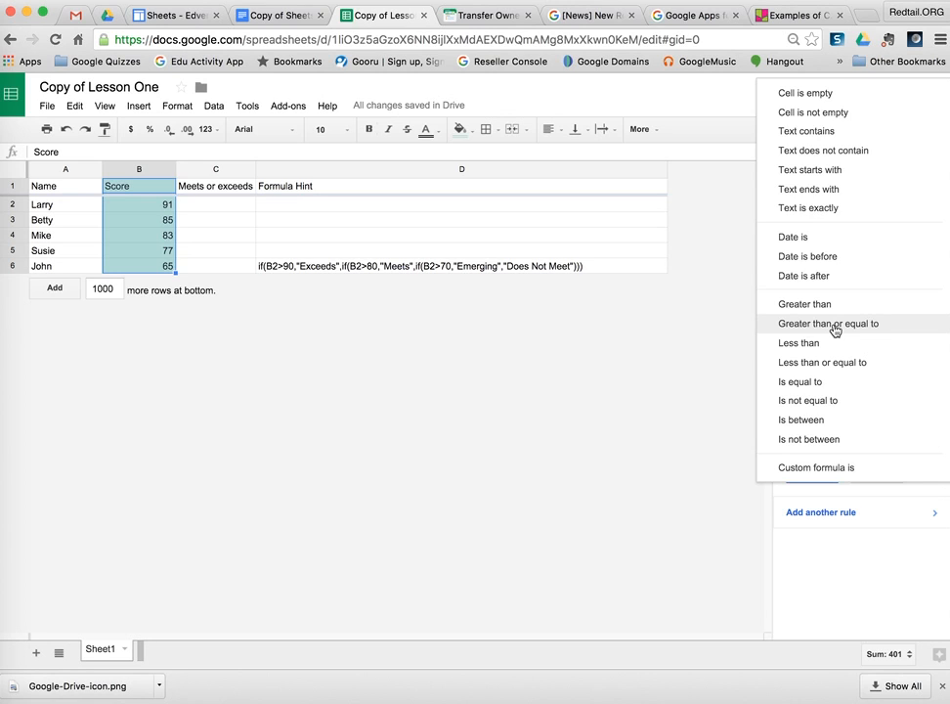
left_click(835, 330)
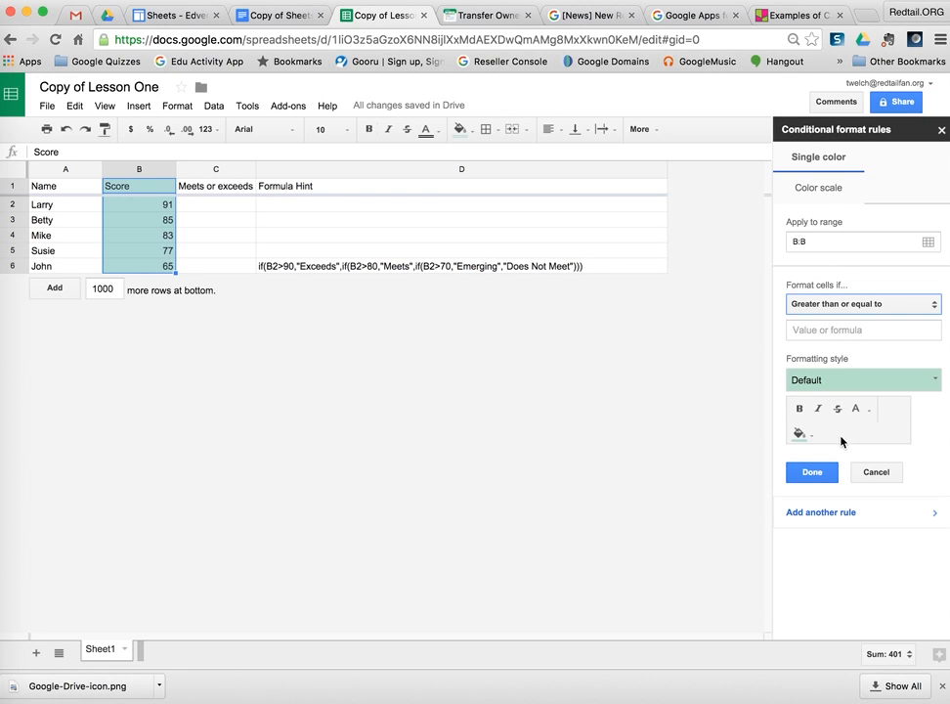
left_click(851, 332)
type("90")
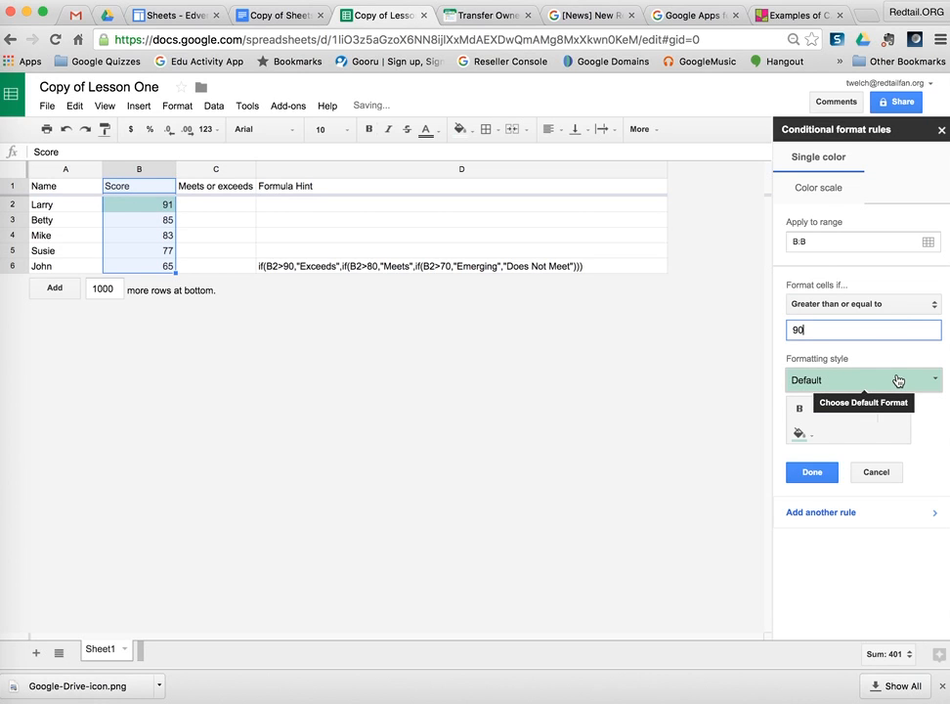
Give the rule for scores of 90 and above a dark green fill.
left_click(897, 380)
left_click(897, 381)
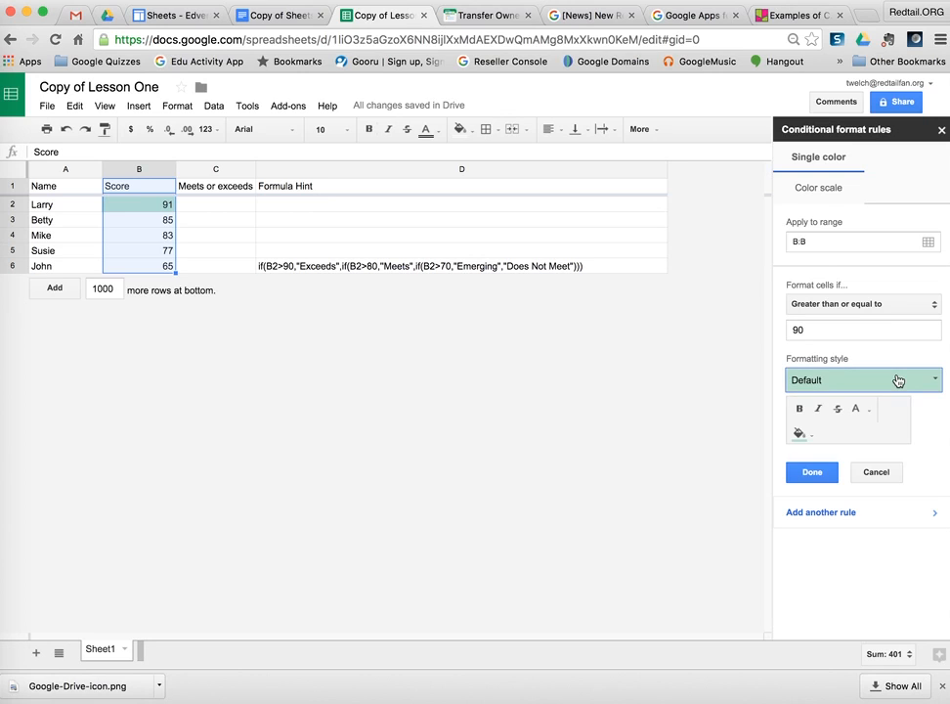
left_click(802, 436)
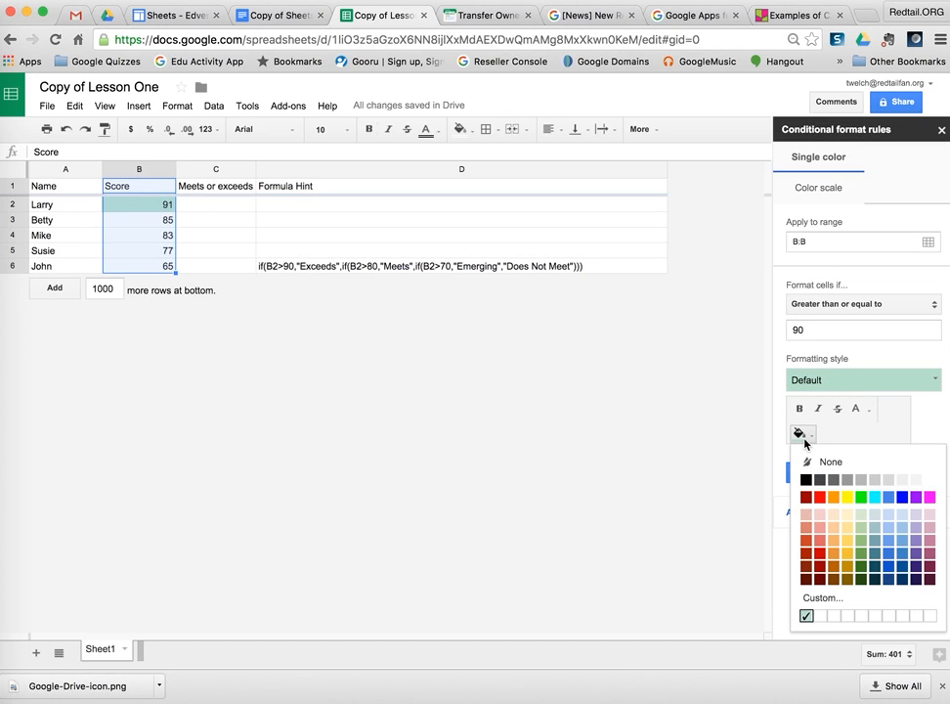
left_click(862, 553)
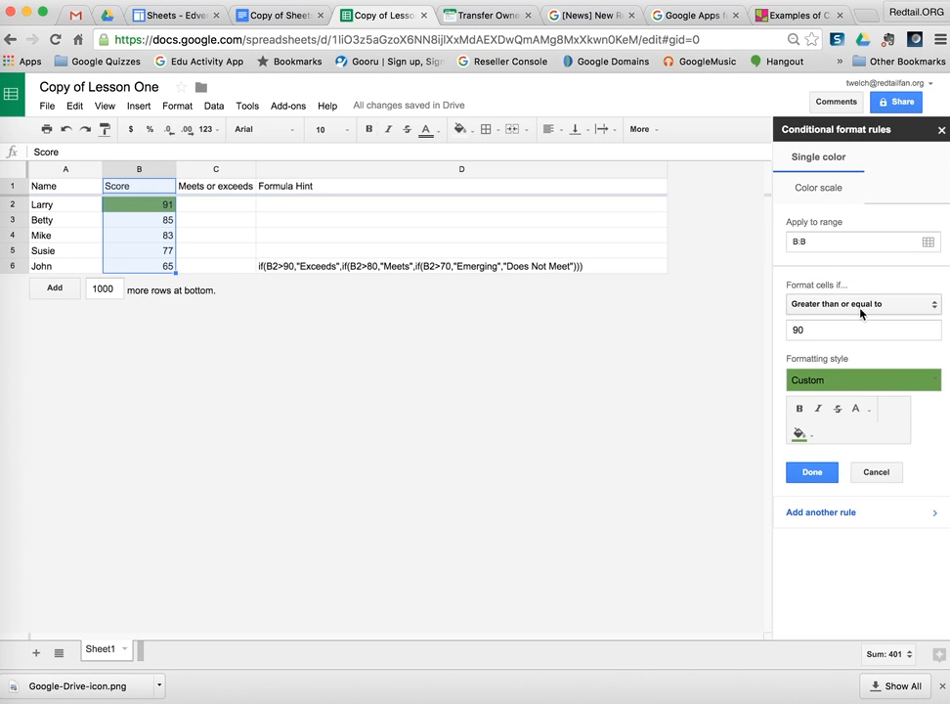
Add another conditional format rule for the Score column with a threshold of greater than or equal to 80.
left_click(826, 515)
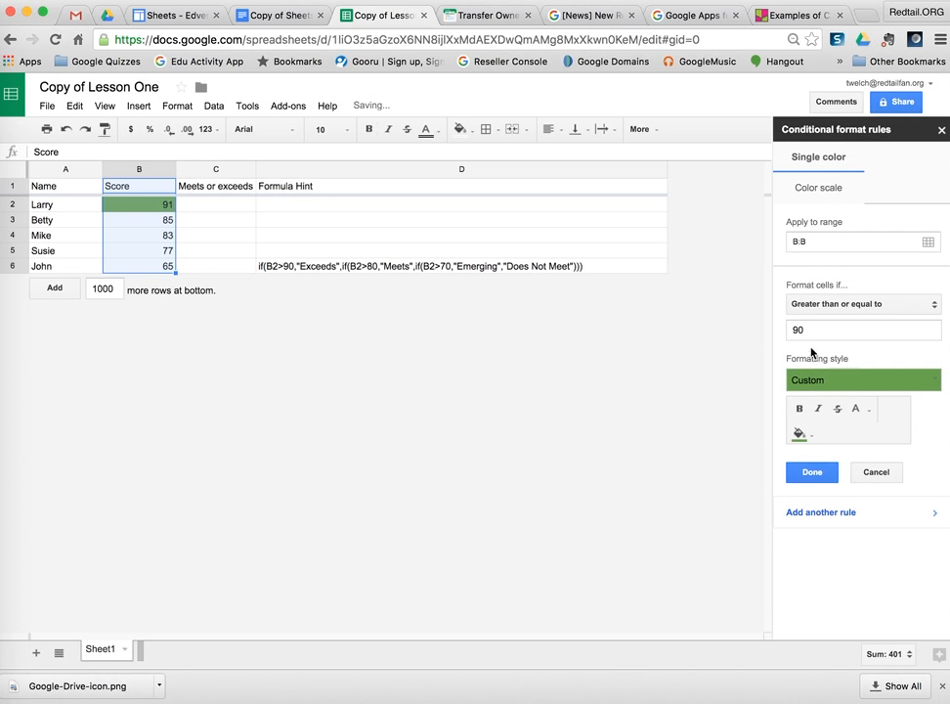
double_click(815, 328)
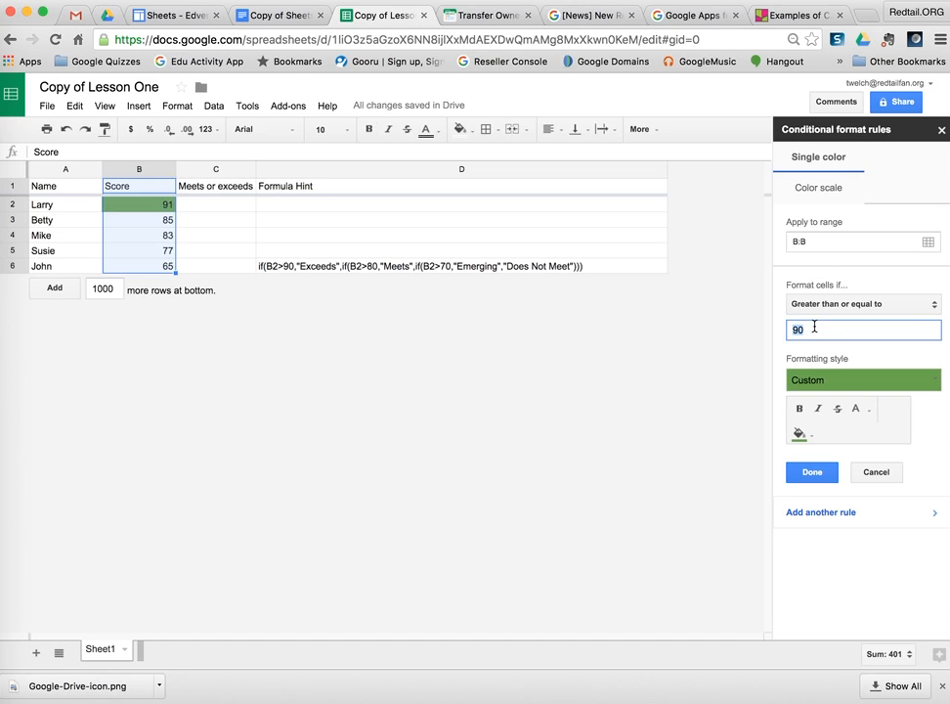
type("80")
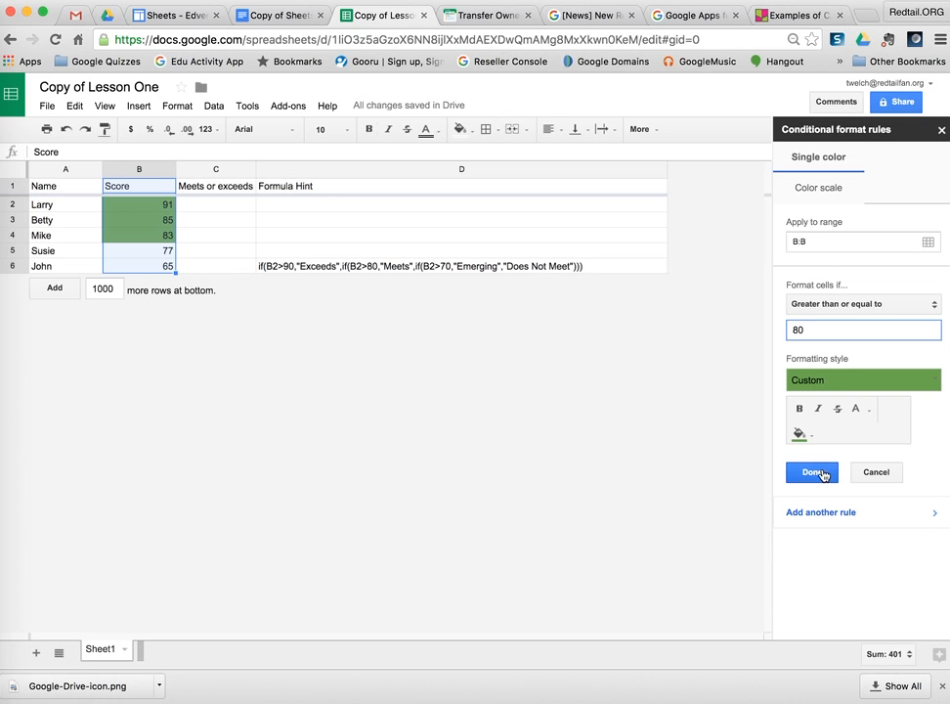
left_click(801, 434)
left_click(848, 411)
left_click(846, 412)
Change the second rule's condition to Is between 79 and 90 and give it a bright lime green fill.
left_click(868, 313)
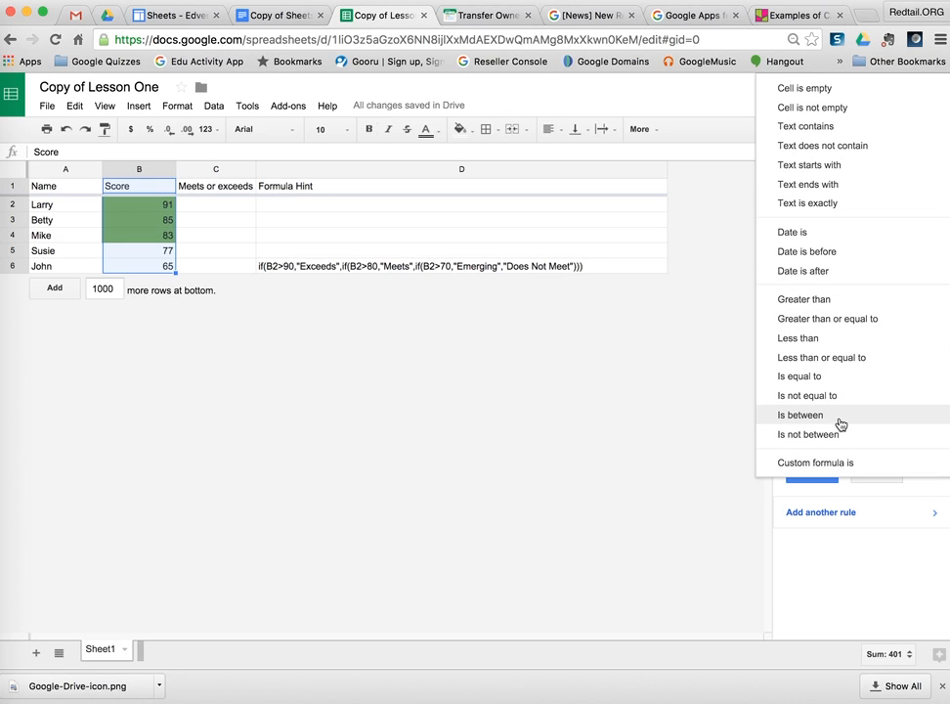
left_click(821, 421)
left_click(821, 332)
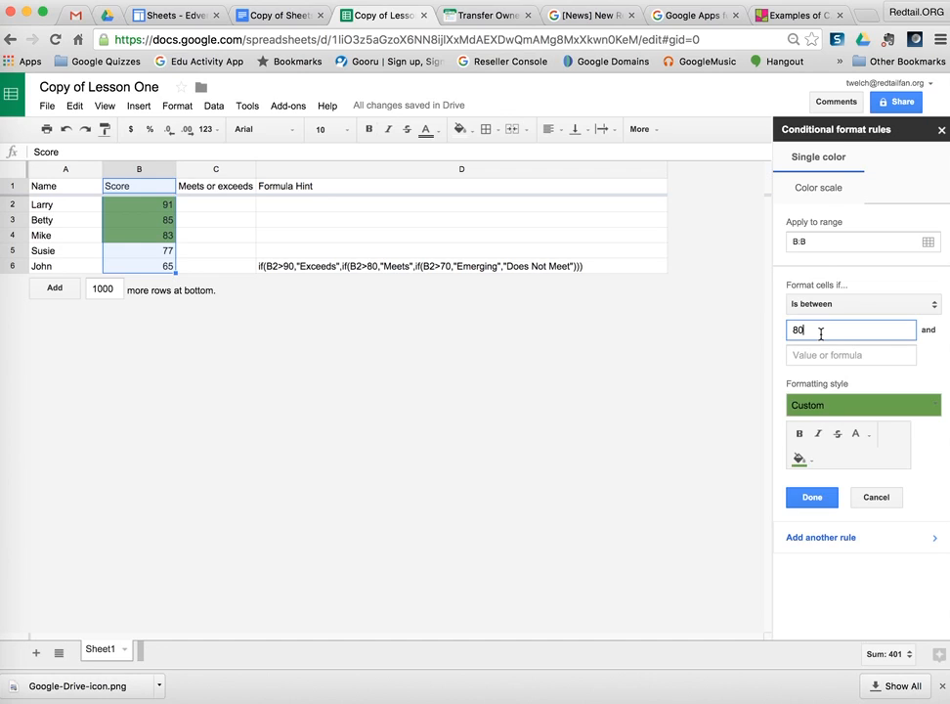
key("BackSpace")
key("BackSpace")
type("79")
left_click(841, 356)
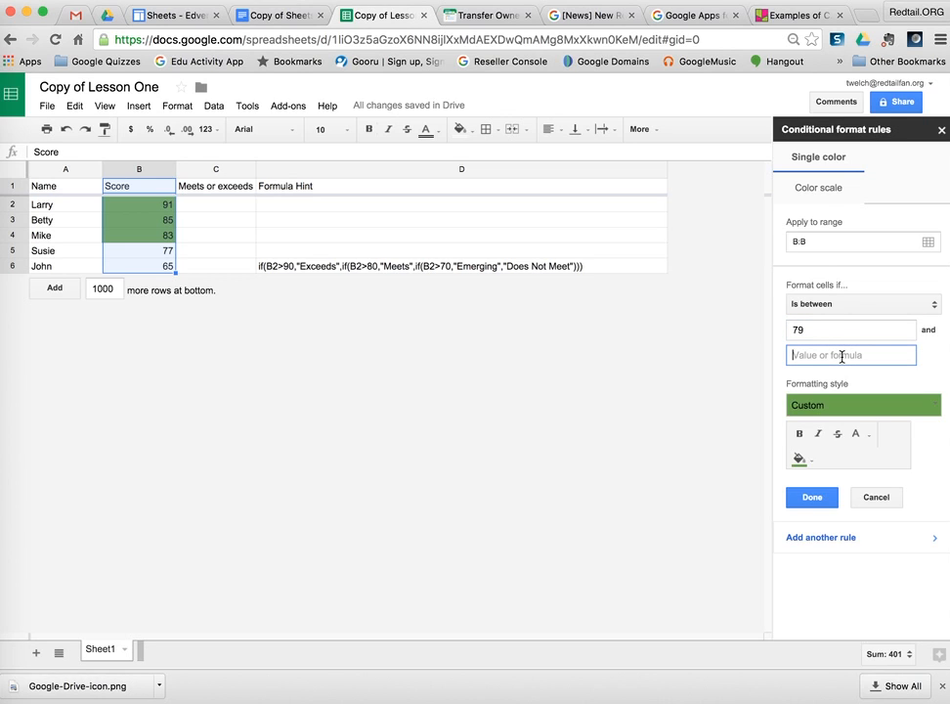
type("90")
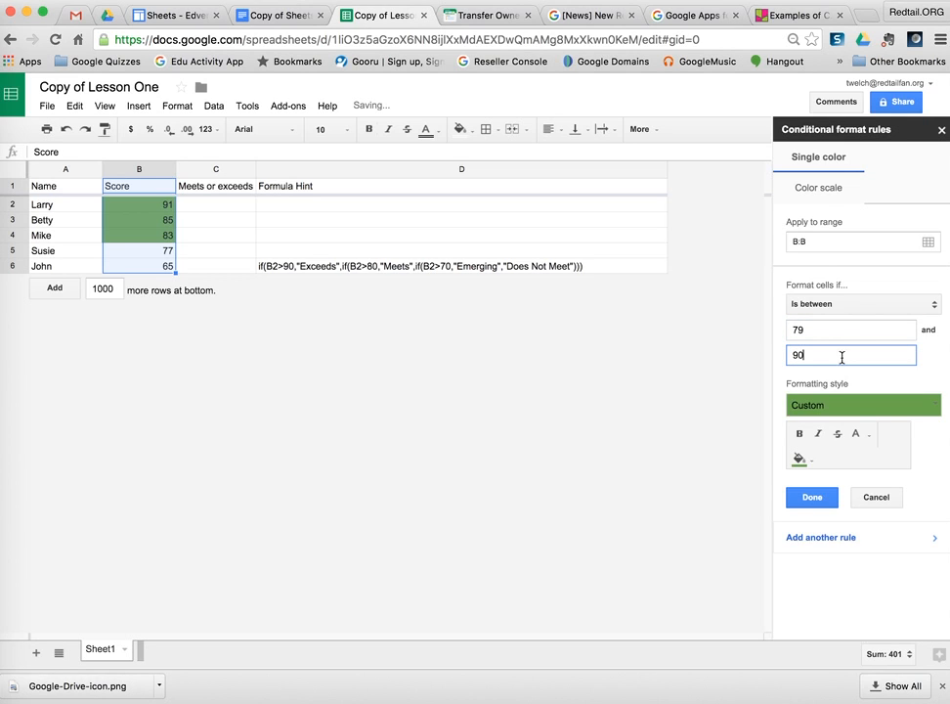
left_click(799, 460)
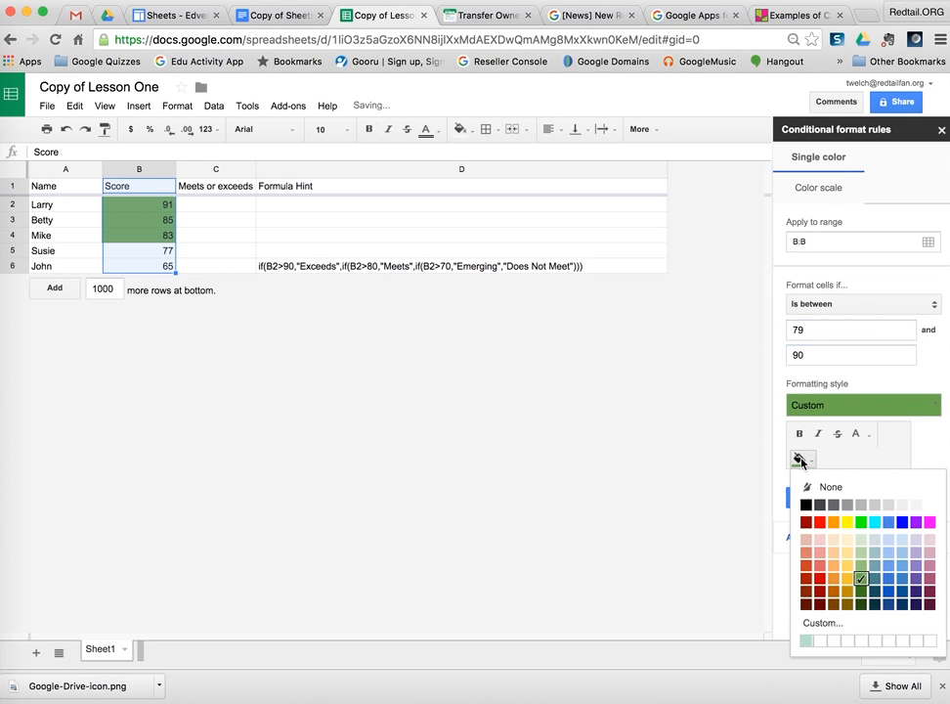
left_click(860, 524)
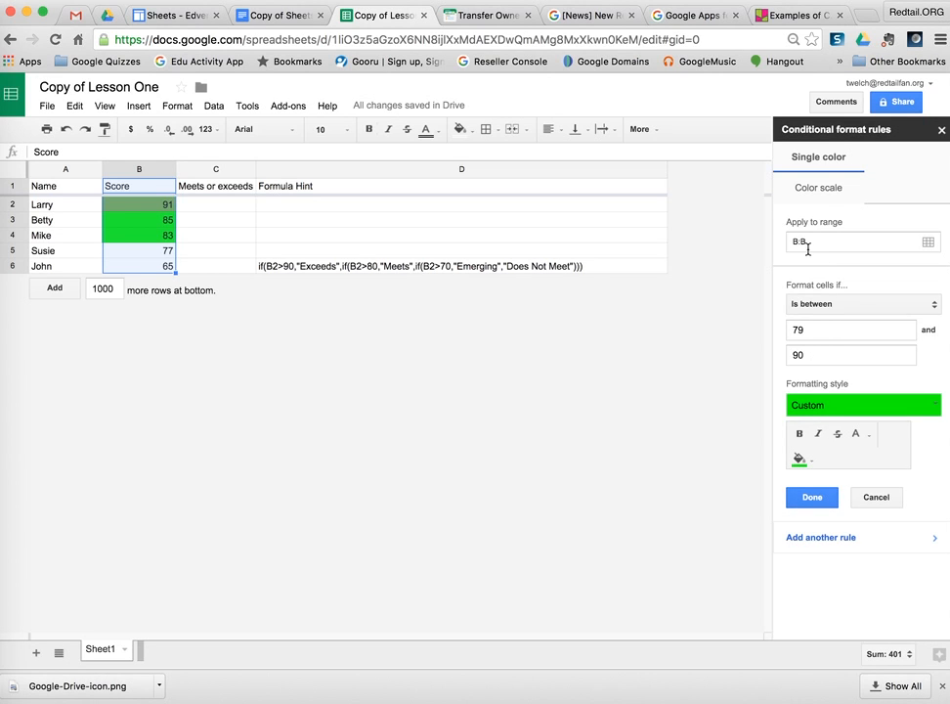
Add another rule that fills scores between 69 and 80 with gold.
left_click(830, 545)
left_click(827, 333)
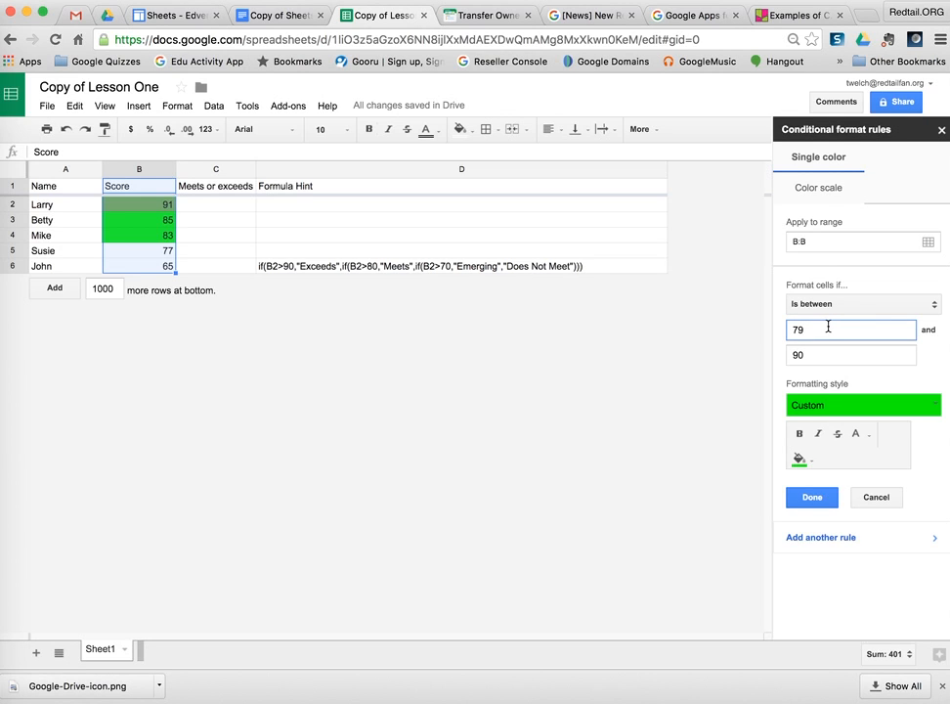
key("BackSpace")
key("BackSpace")
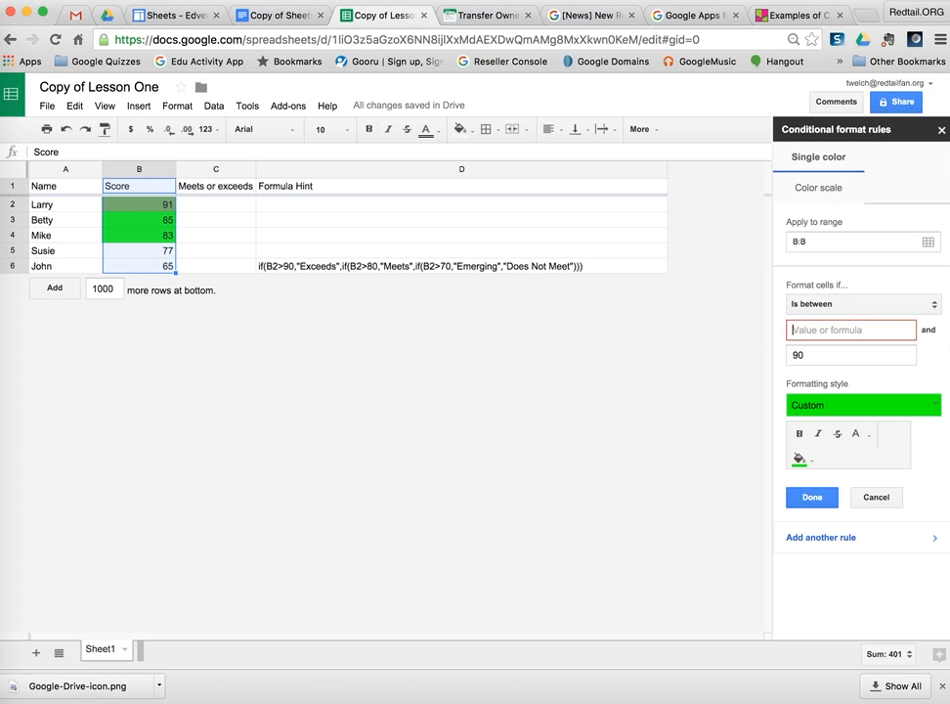
type("69")
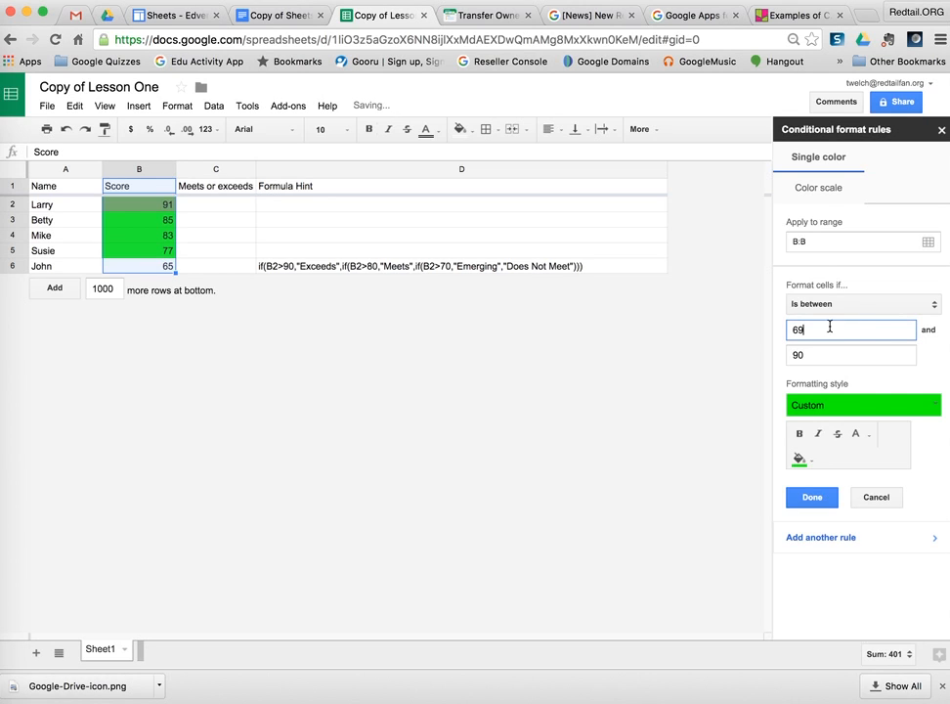
double_click(826, 355)
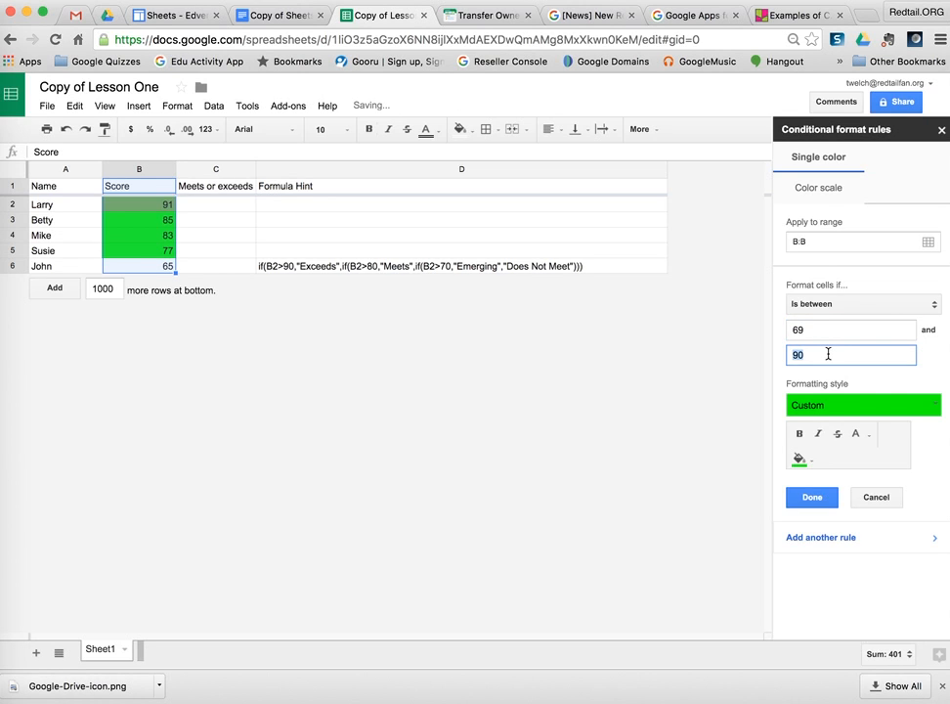
type("80")
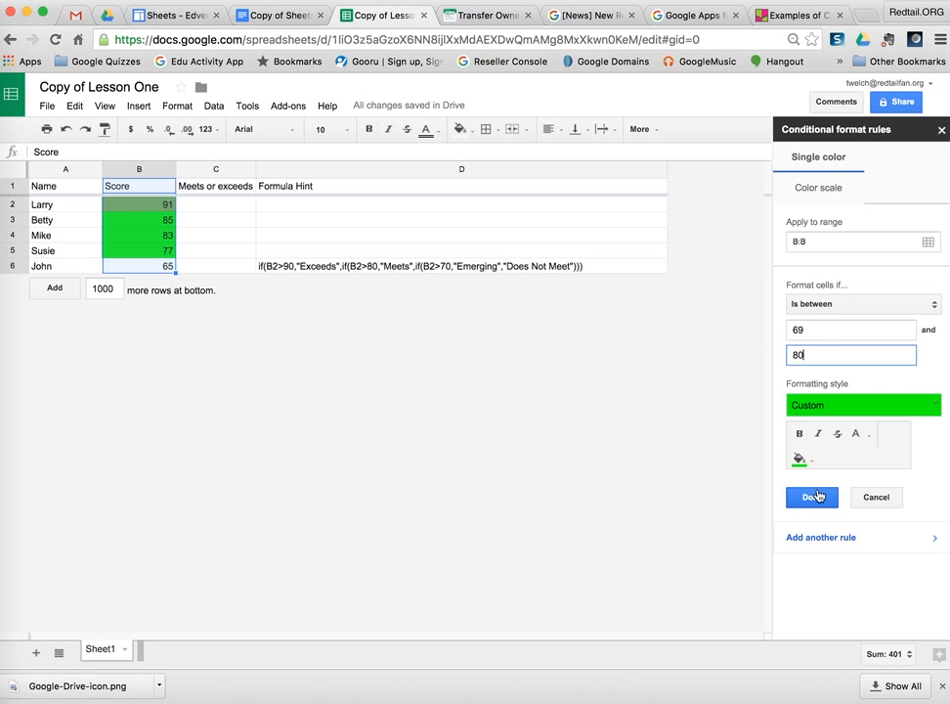
left_click(799, 459)
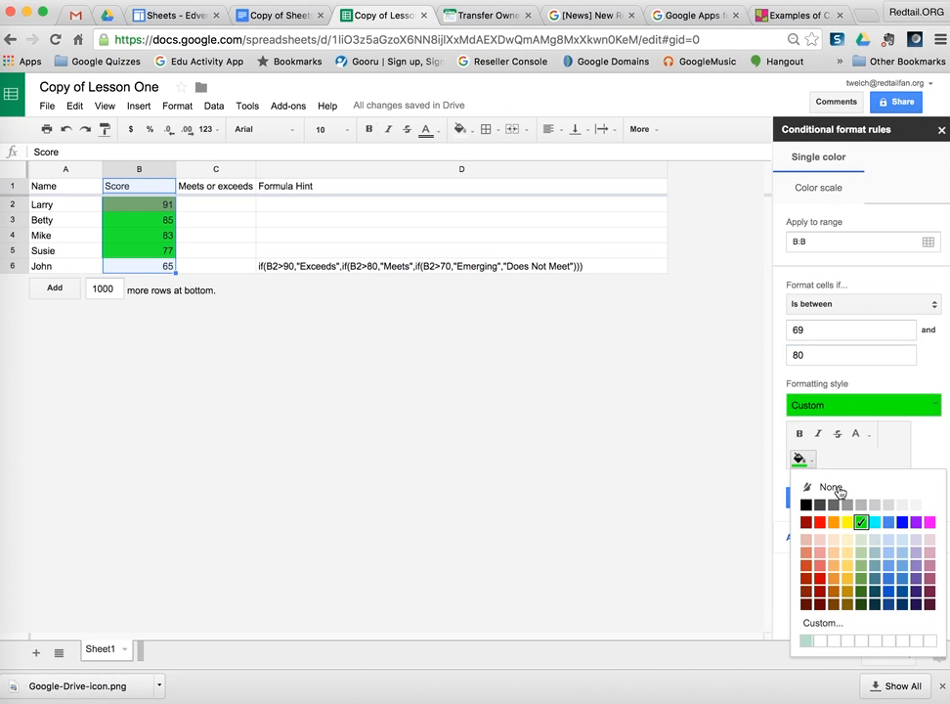
left_click(848, 578)
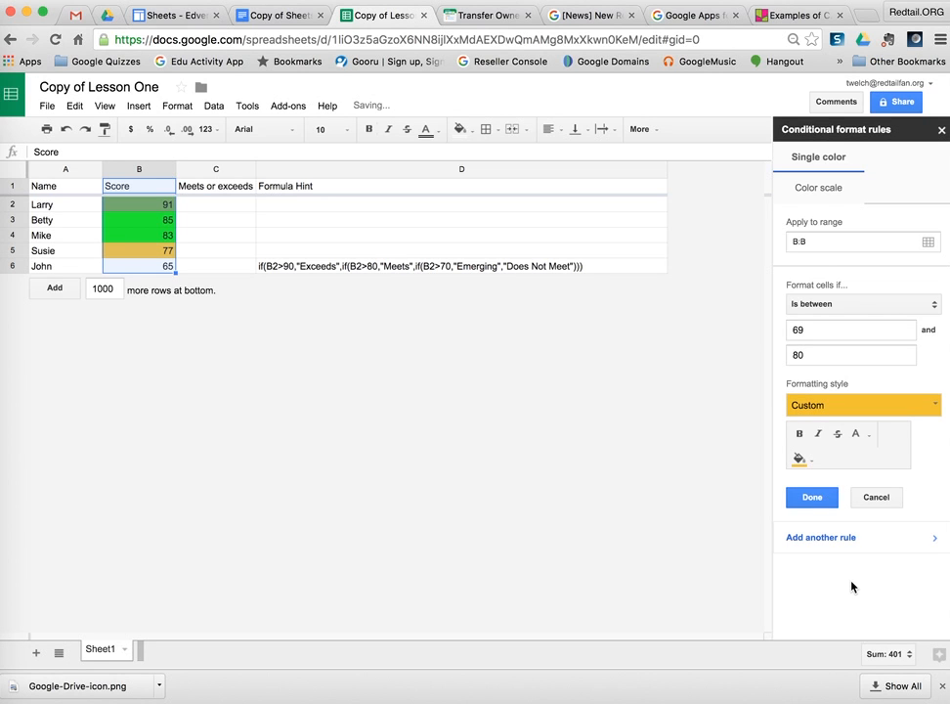
Add a last Score rule that fills values less than or equal to 69 with red, and close the conditional format rules.
left_click(822, 537)
left_click(839, 306)
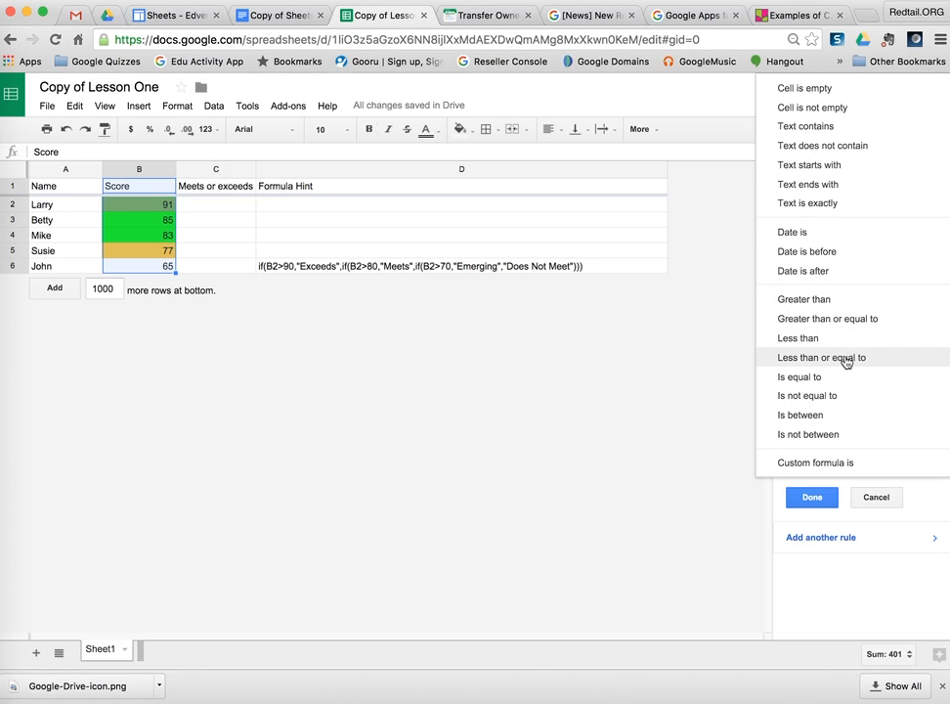
left_click(845, 360)
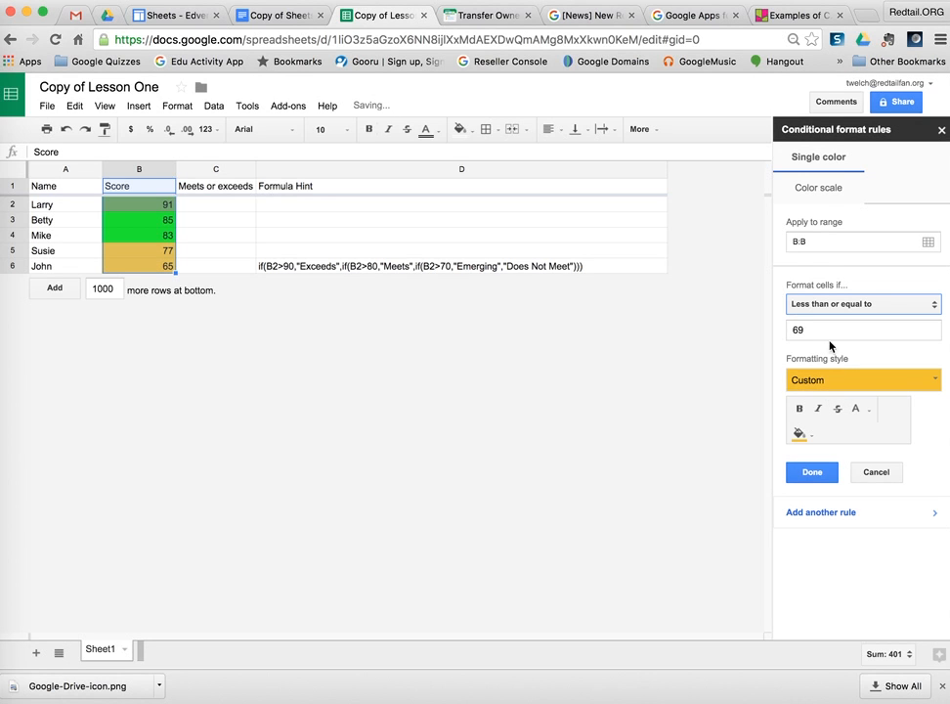
double_click(803, 329)
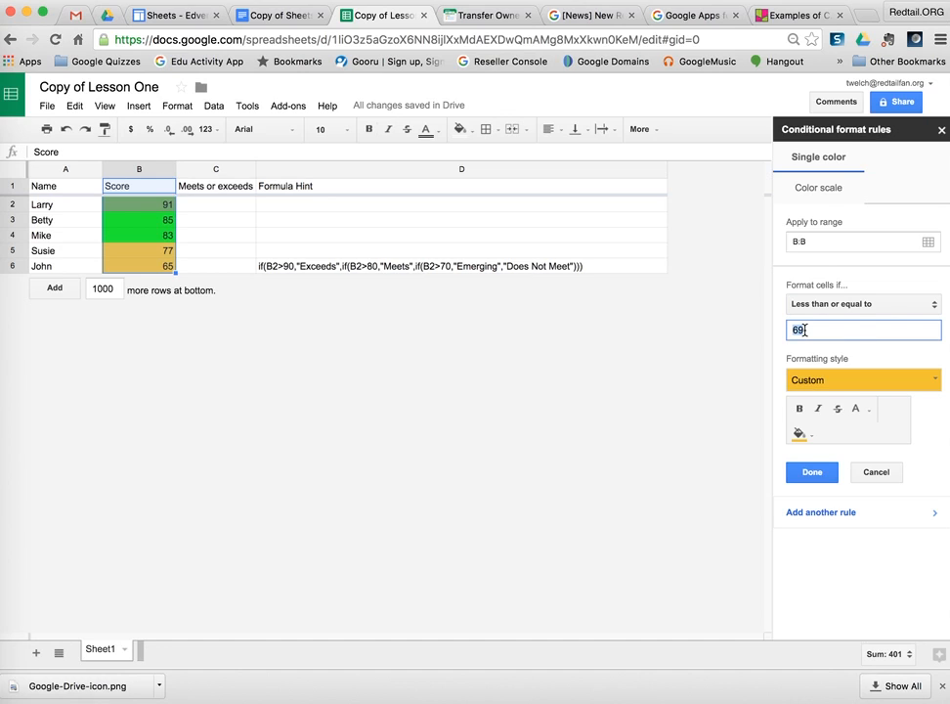
type("7")
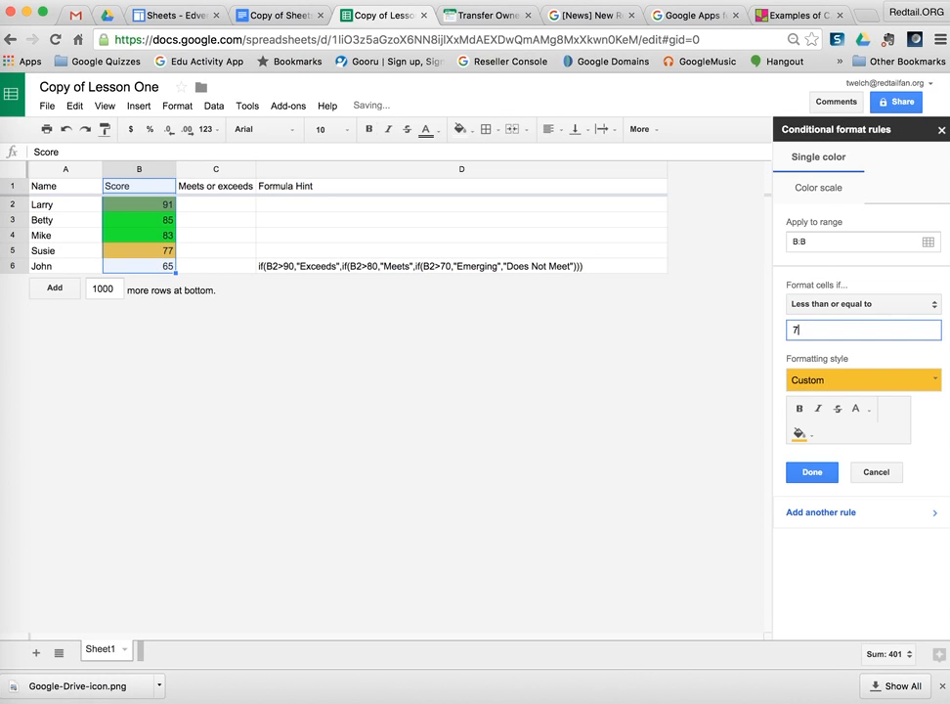
key("BackSpace")
type("60")
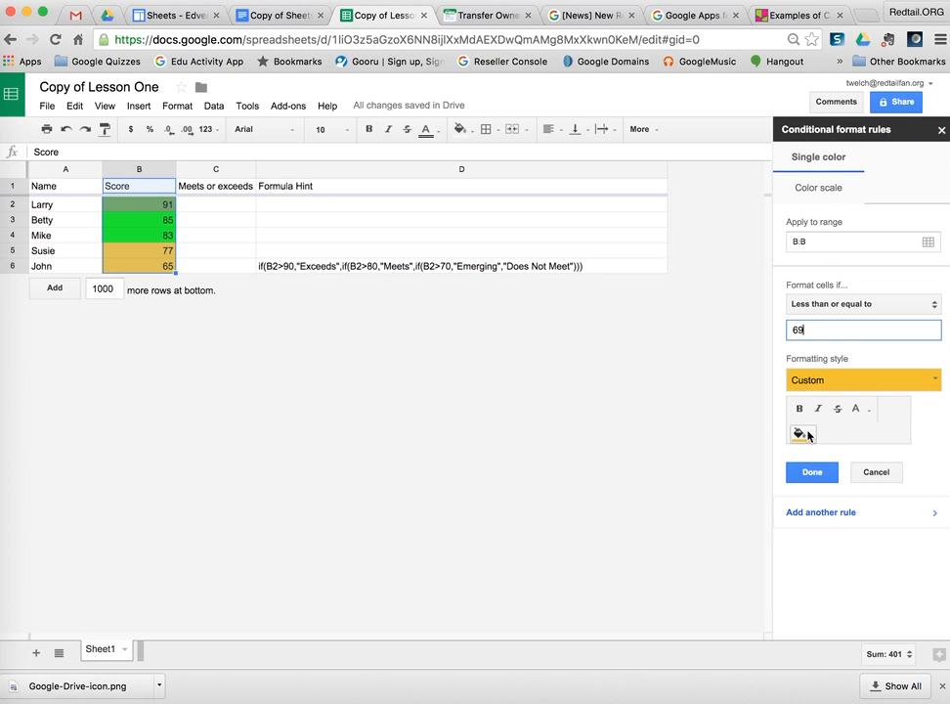
left_click(800, 433)
left_click(820, 497)
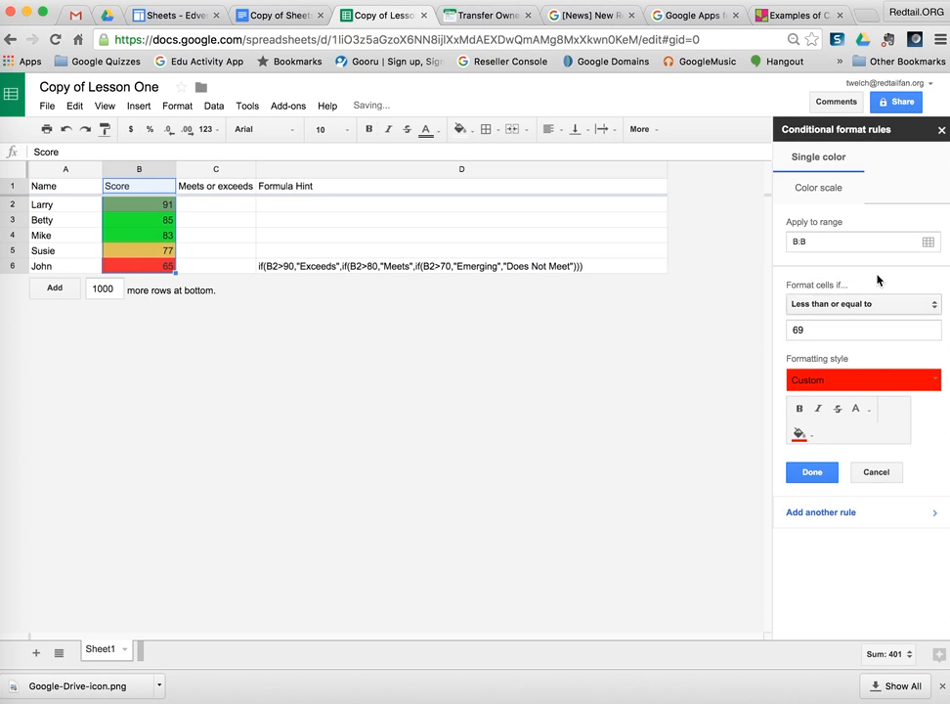
left_click(941, 130)
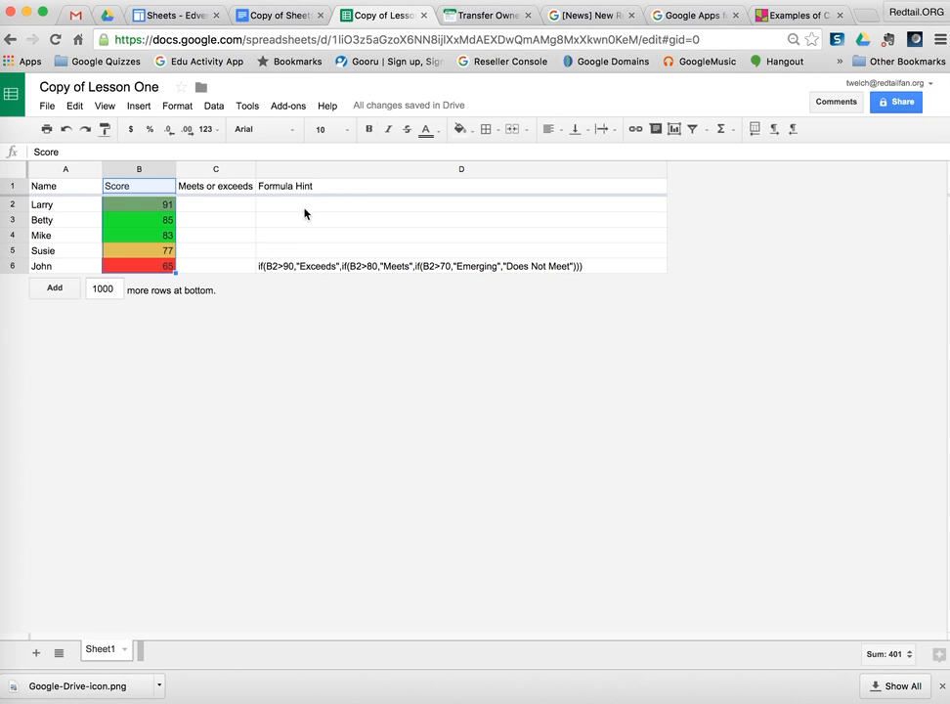
Following step 6 of the Sheets Edventure One instructions, enter the D6 hint formula in C2 preceded by = and fill it down to C6.
left_click(288, 17)
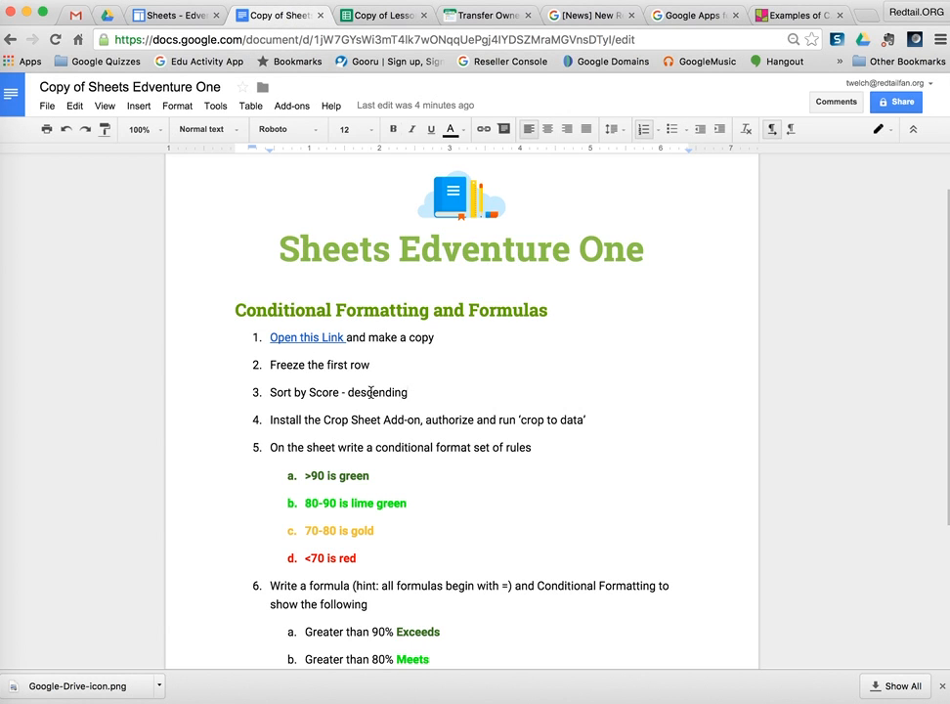
scroll(405, 467, "down", 3)
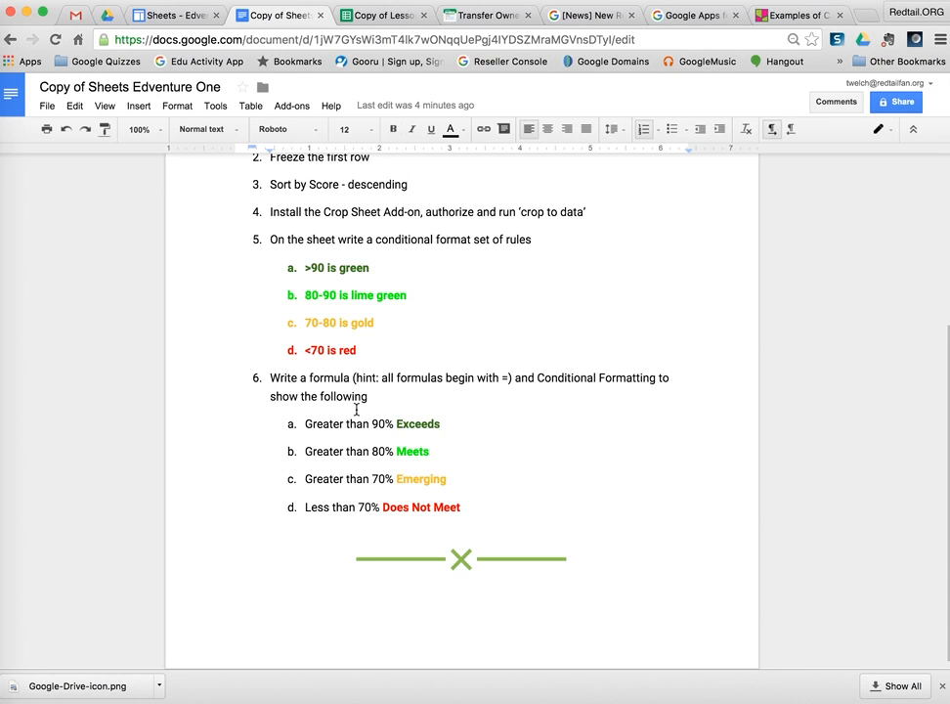
left_click(384, 17)
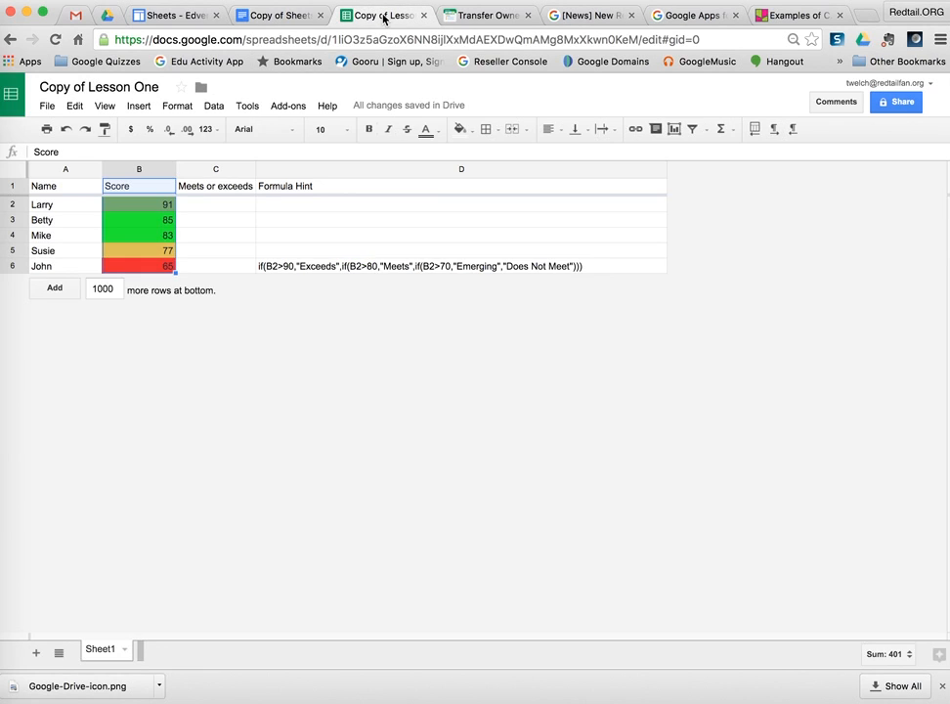
left_click(275, 272)
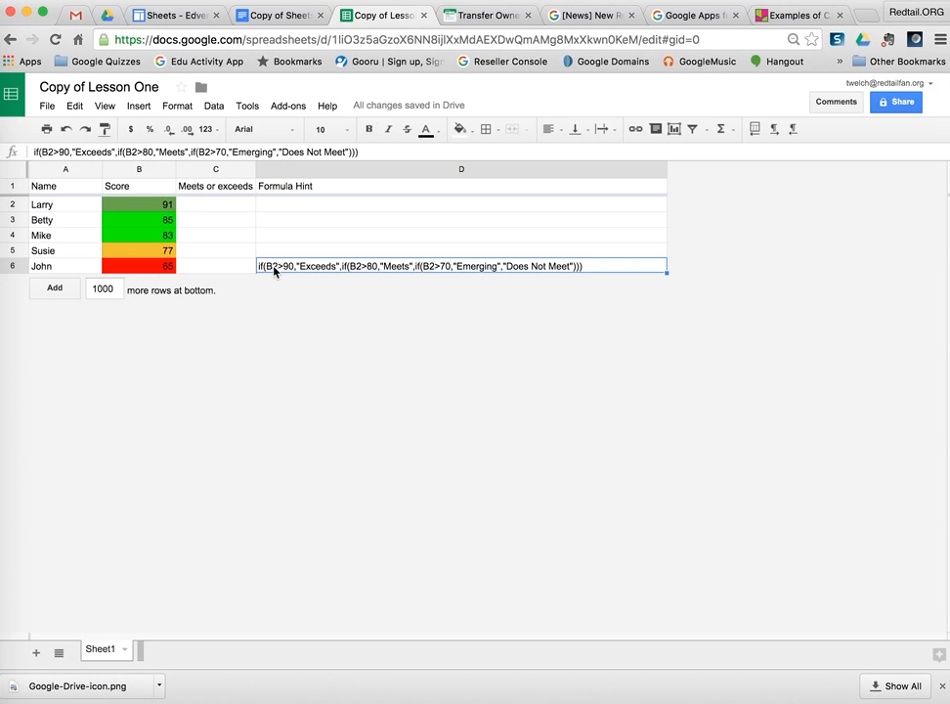
key("super+c")
left_click(239, 206)
left_click(207, 149)
type("=")
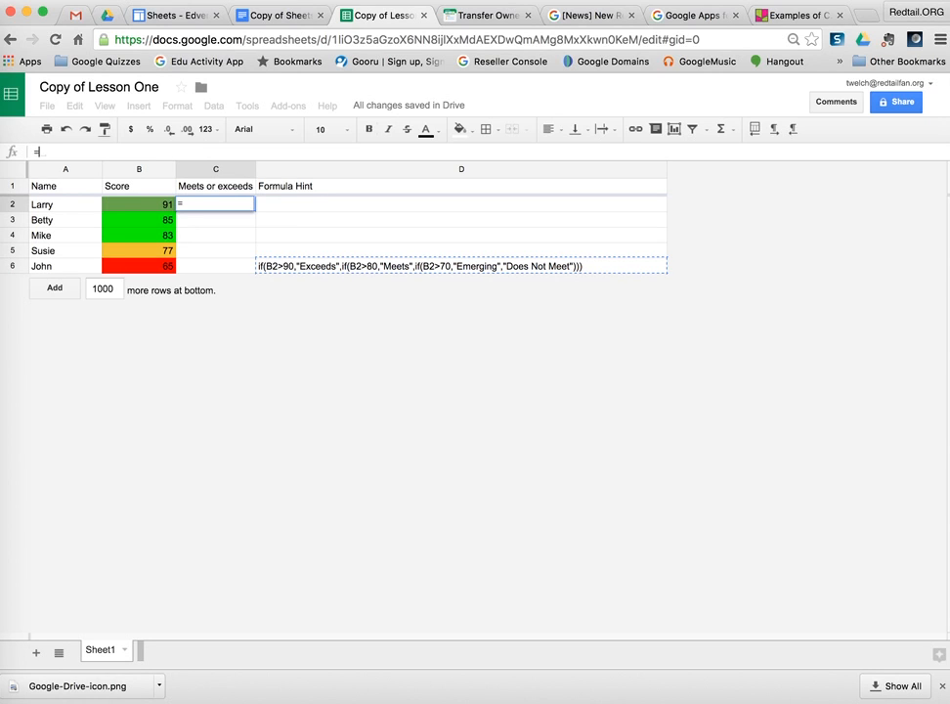
key("super+v")
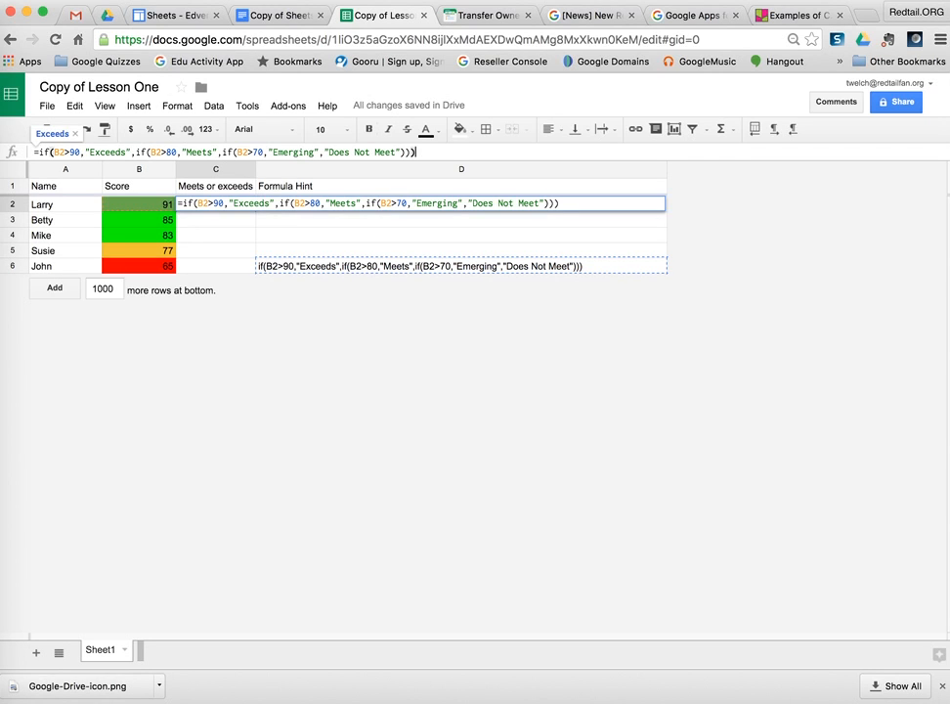
key("Return")
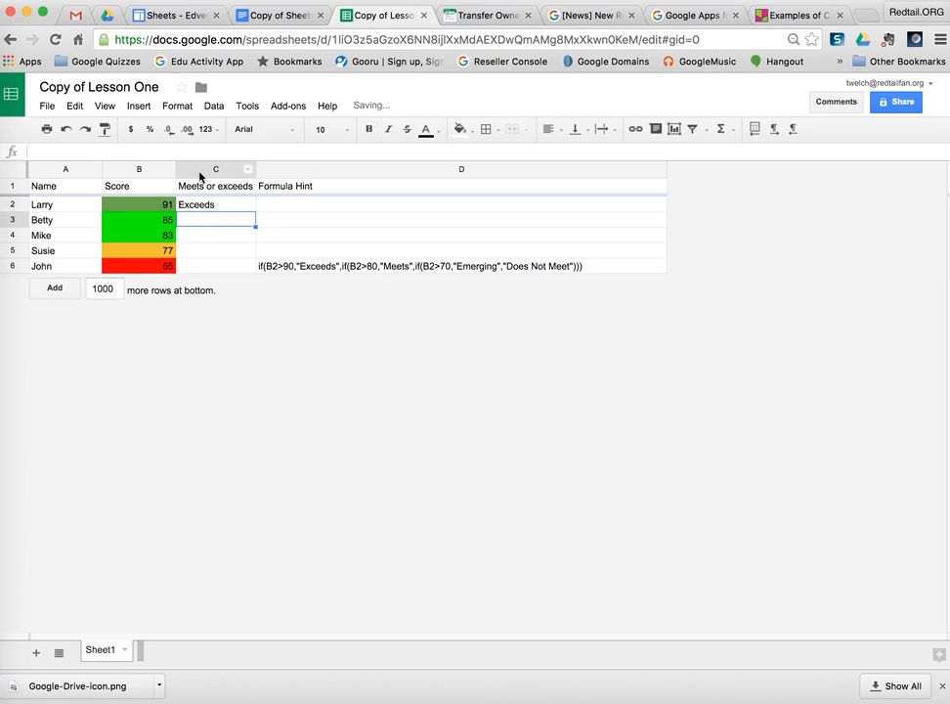
left_click(251, 207)
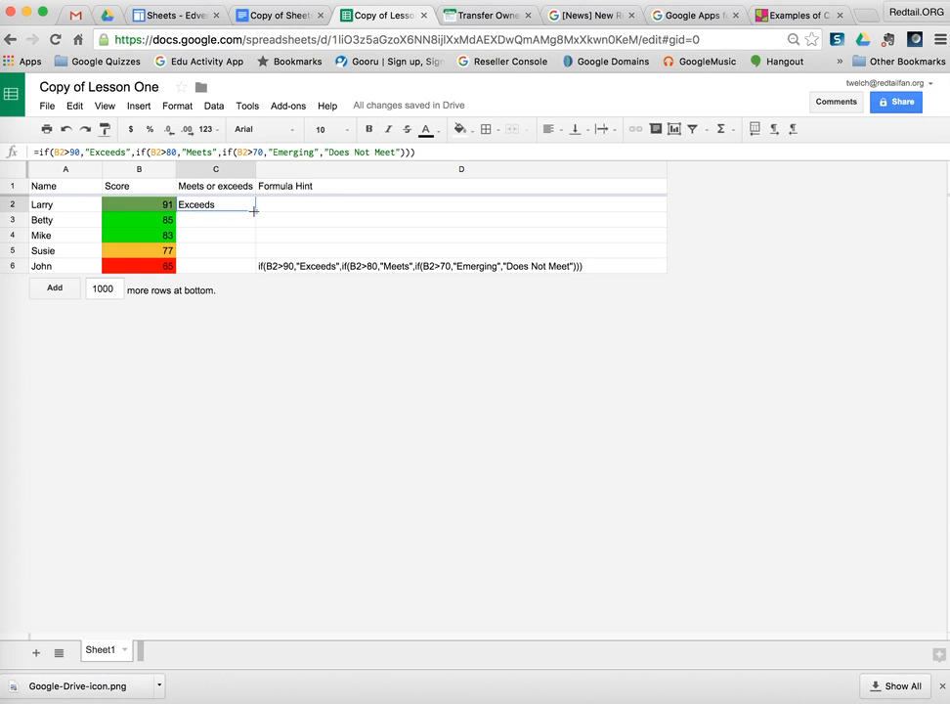
left_click_drag(254, 211, 251, 267)
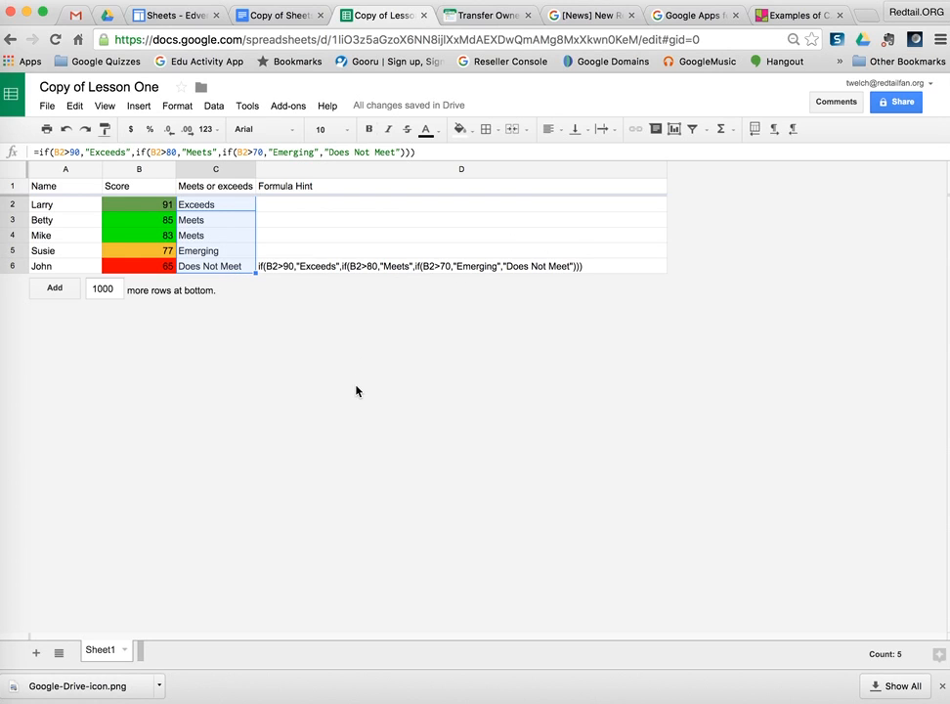
Add a conditional format rule to the Meets or exceeds column for text that is exactly Exceeds.
left_click(250, 173)
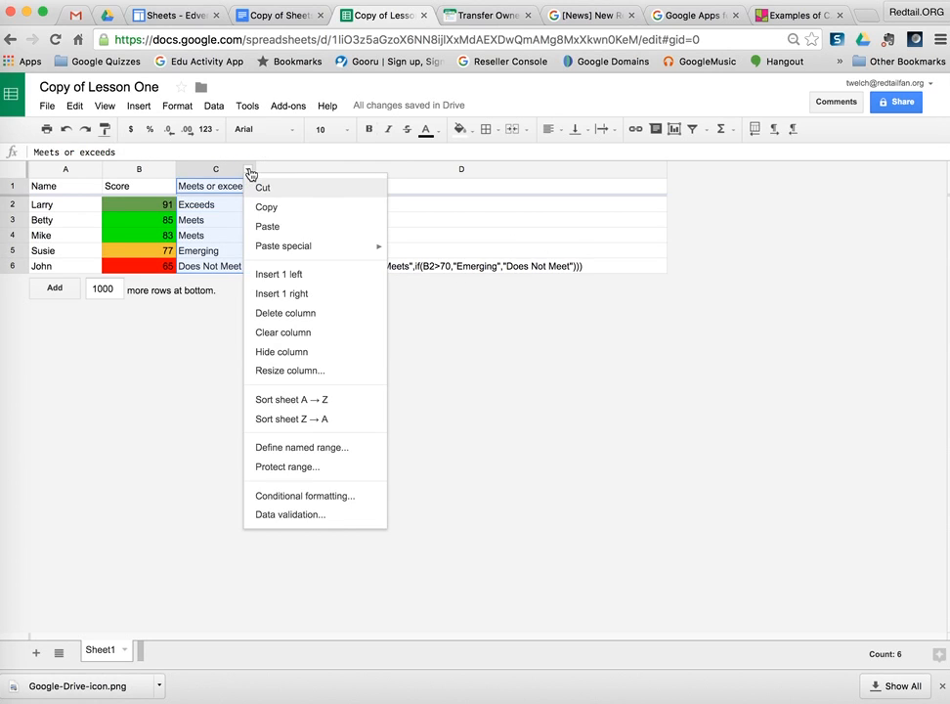
left_click(328, 501)
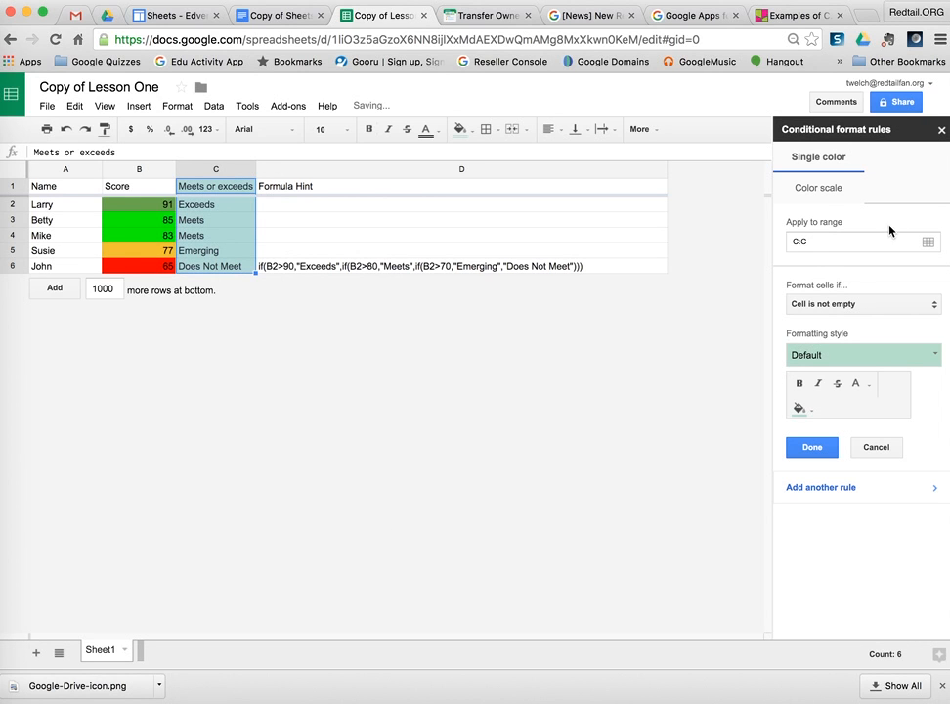
left_click(870, 303)
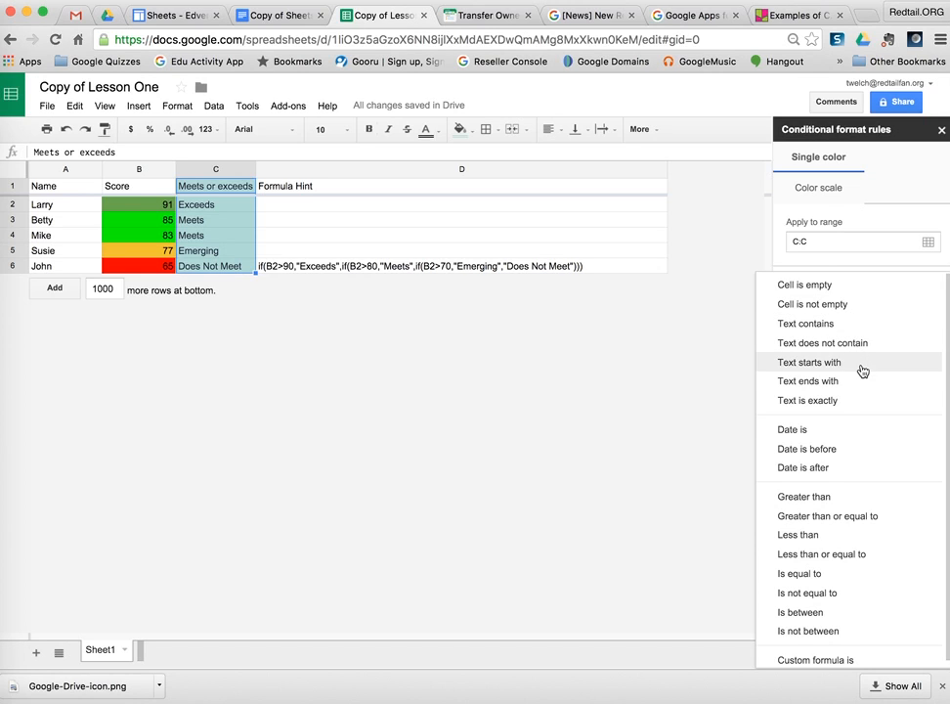
left_click(837, 402)
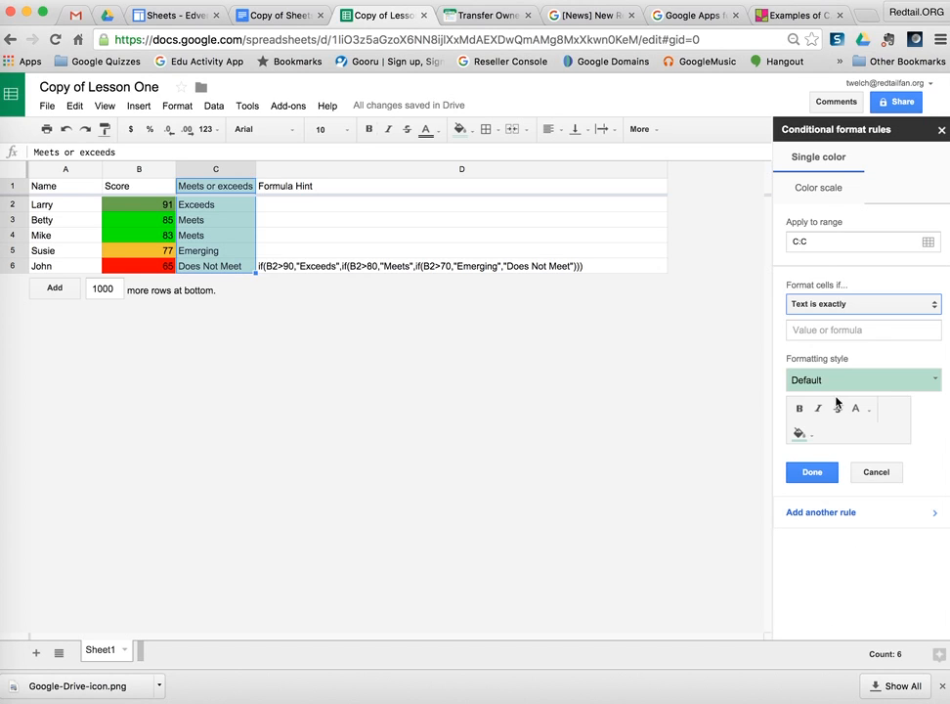
left_click(833, 336)
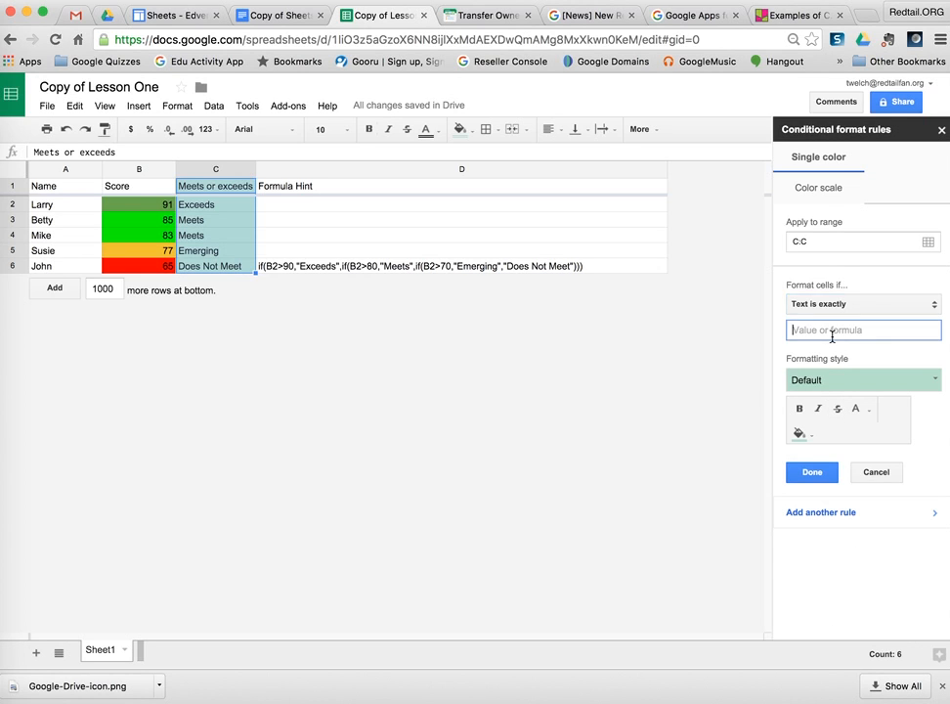
type("Exceeds")
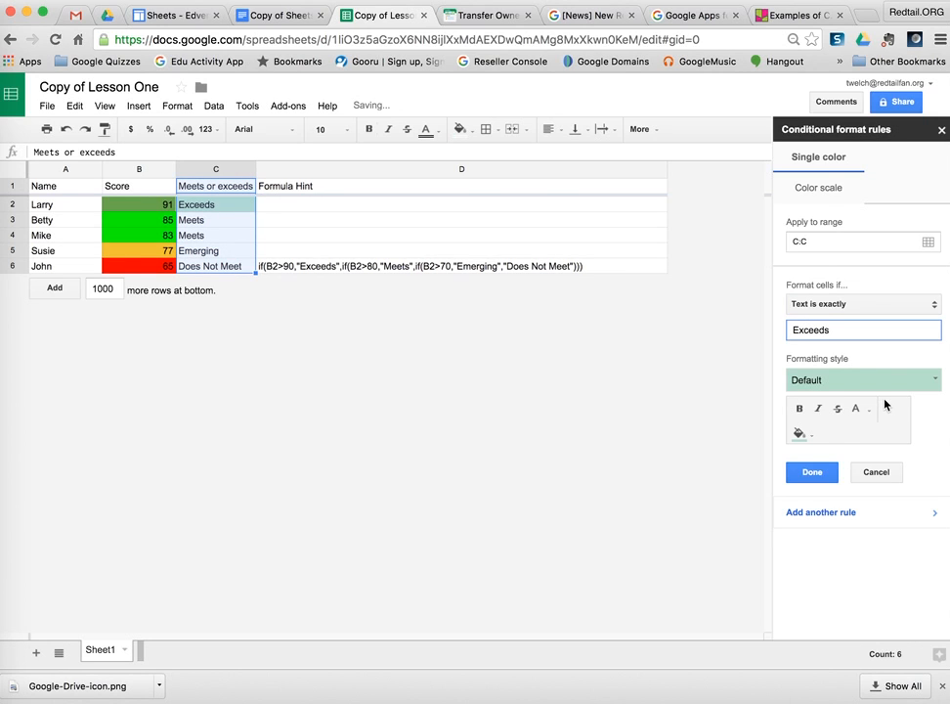
Give the Exceeds rule a dark green fill and bold text.
left_click(801, 434)
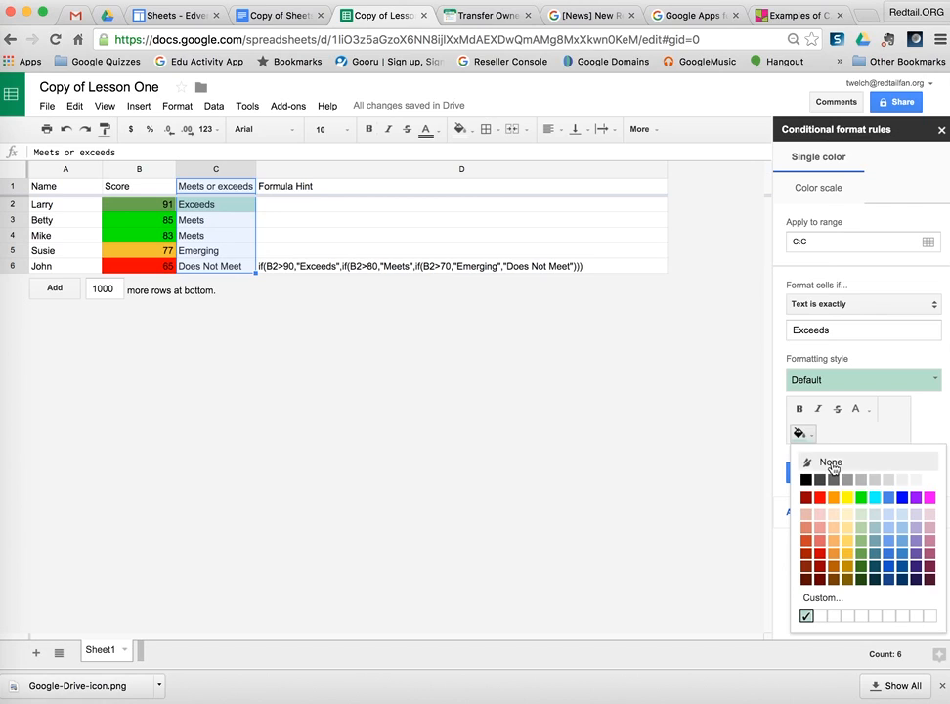
left_click(862, 564)
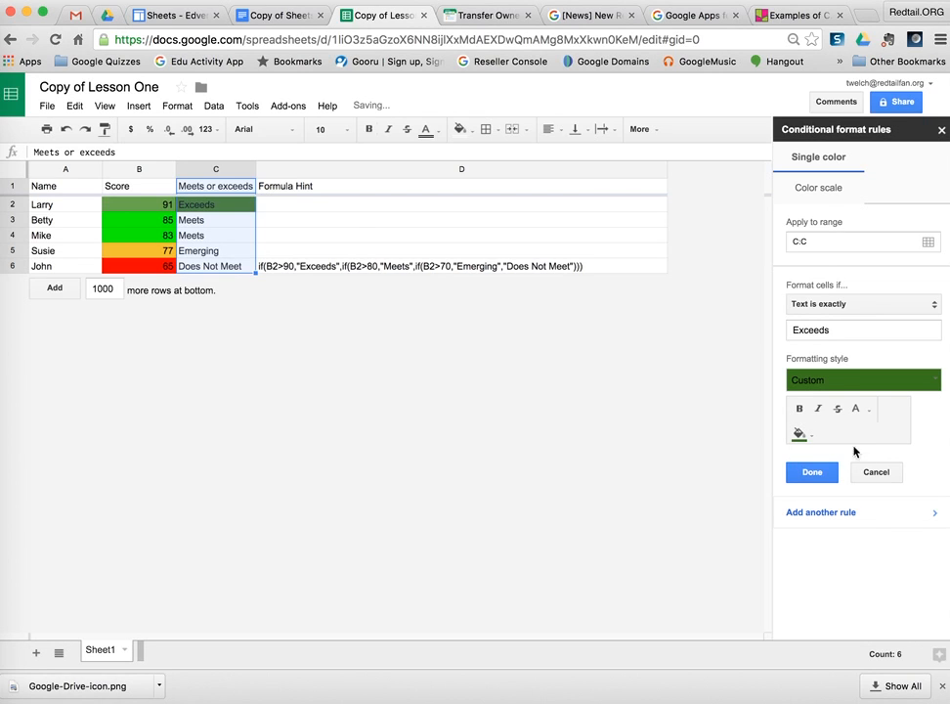
left_click(799, 410)
Add another rule for column C that fills cells whose text is exactly Meets with bright lime green.
left_click(831, 511)
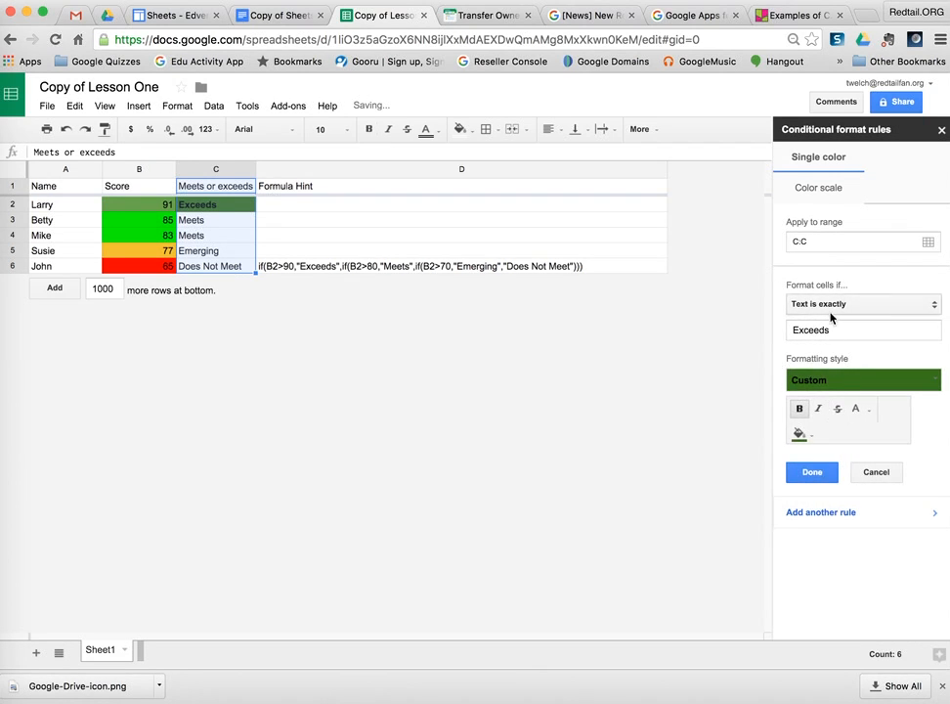
double_click(828, 333)
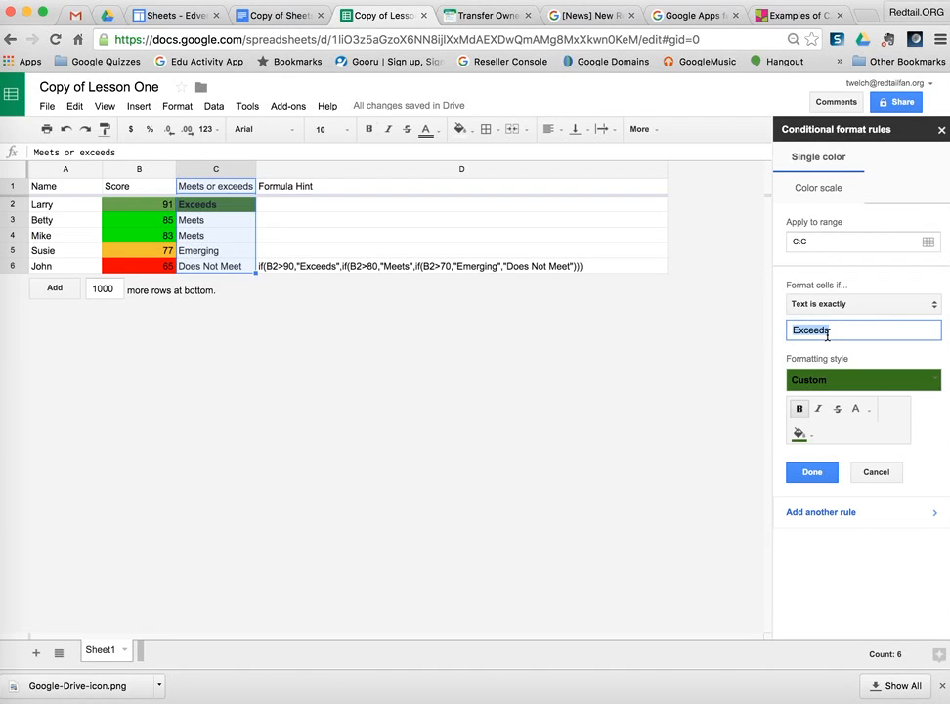
type("Meets")
left_click(800, 433)
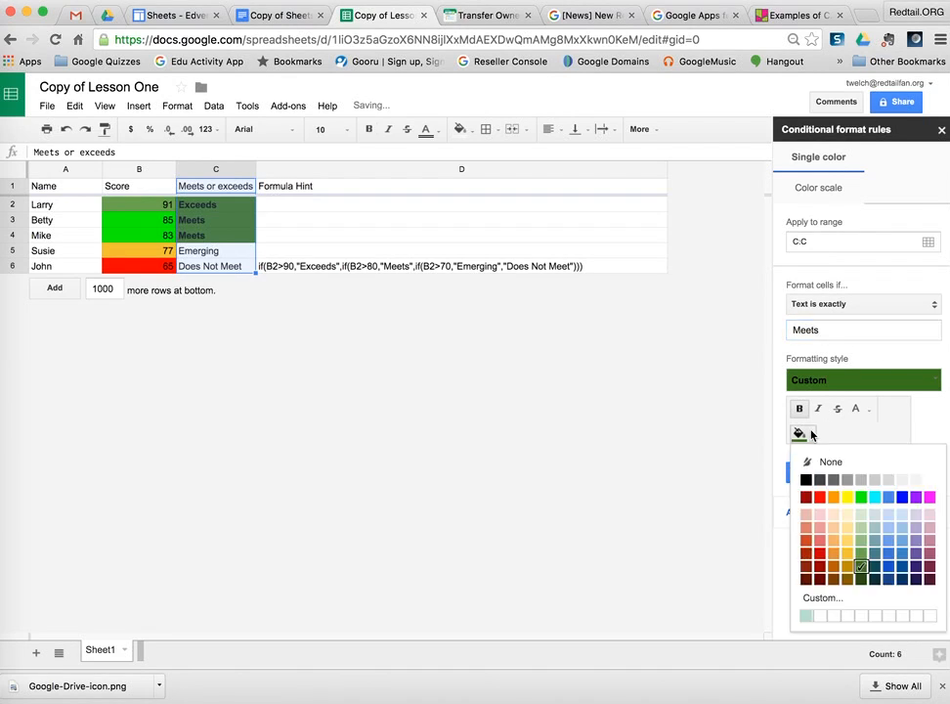
left_click(860, 497)
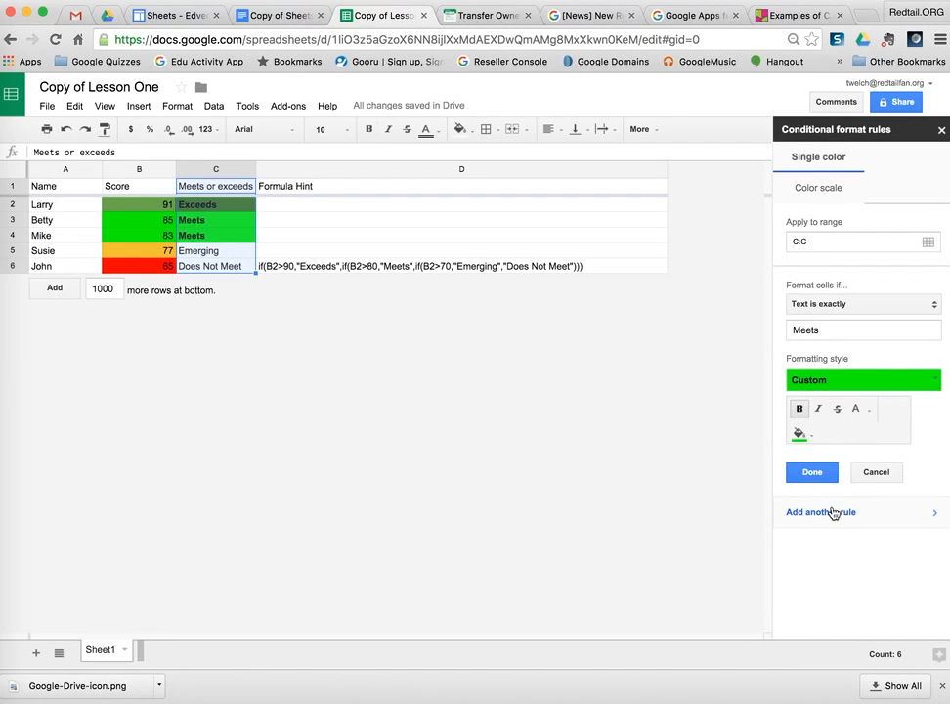
Add another rule for column C that fills cells whose text is exactly Emerging with gold.
left_click(834, 515)
left_click(816, 329)
double_click(805, 330)
type("Emerging")
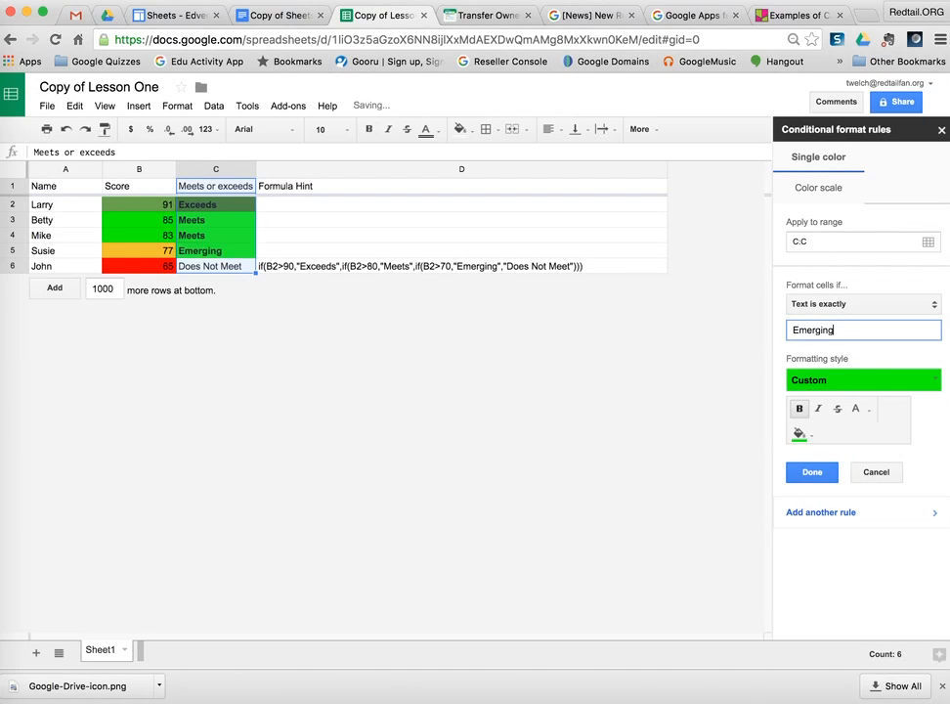
left_click(800, 436)
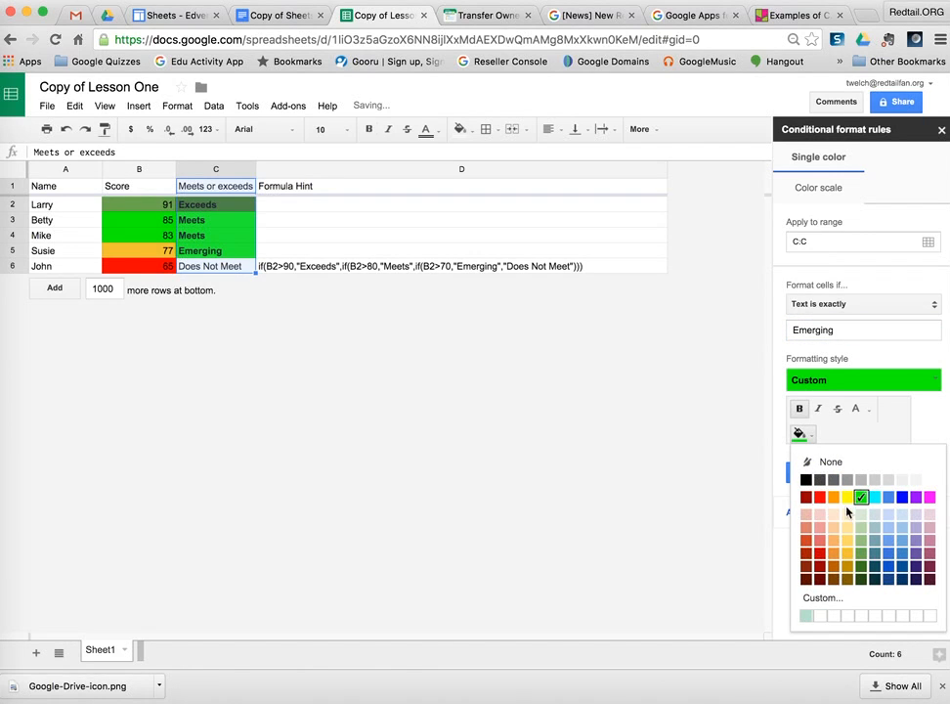
left_click(847, 555)
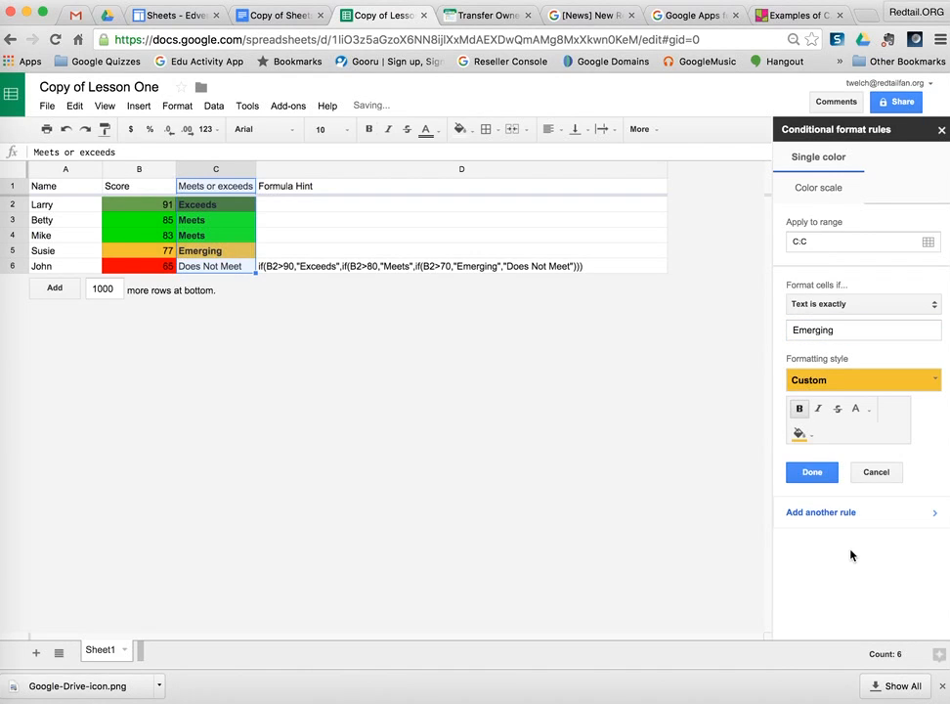
Add a final column C rule that fills cells whose text is exactly "Does not Meet" with red, and save the rules.
left_click(827, 516)
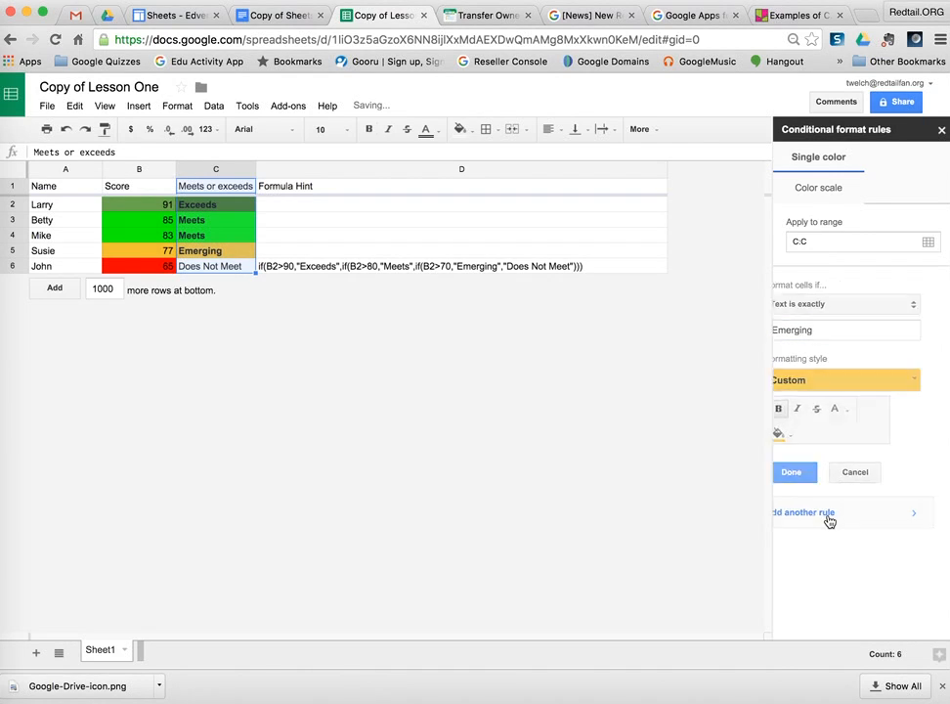
double_click(827, 330)
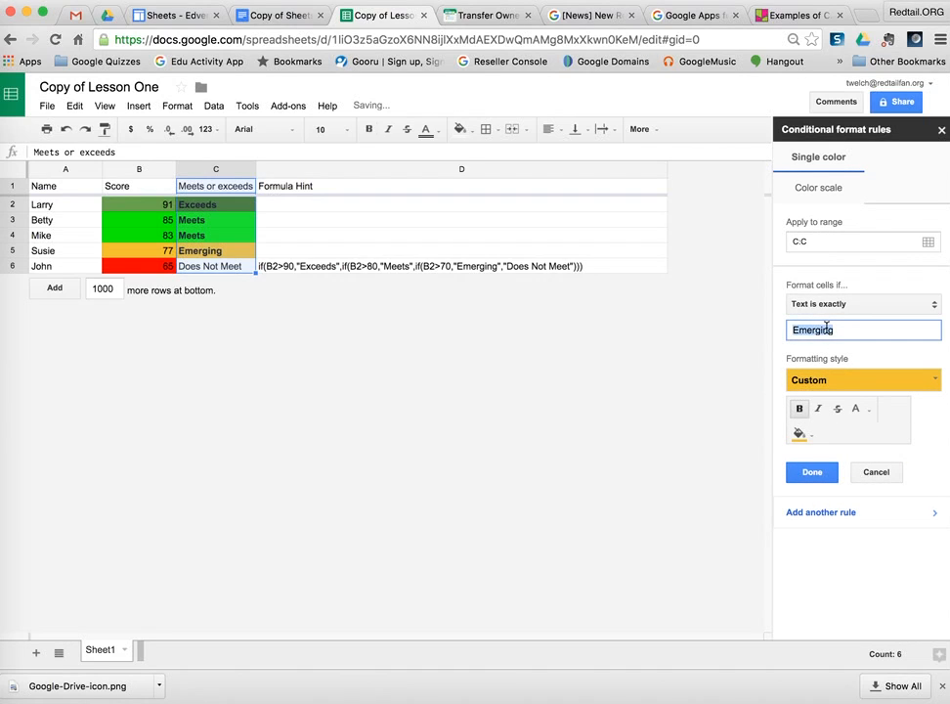
type("Does not Meet")
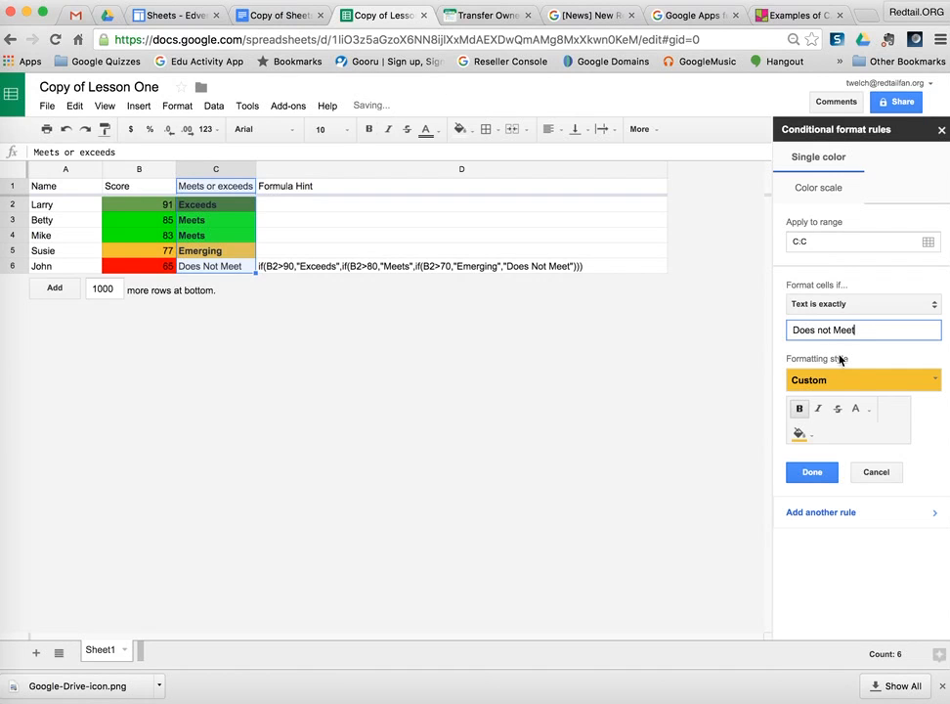
left_click(801, 433)
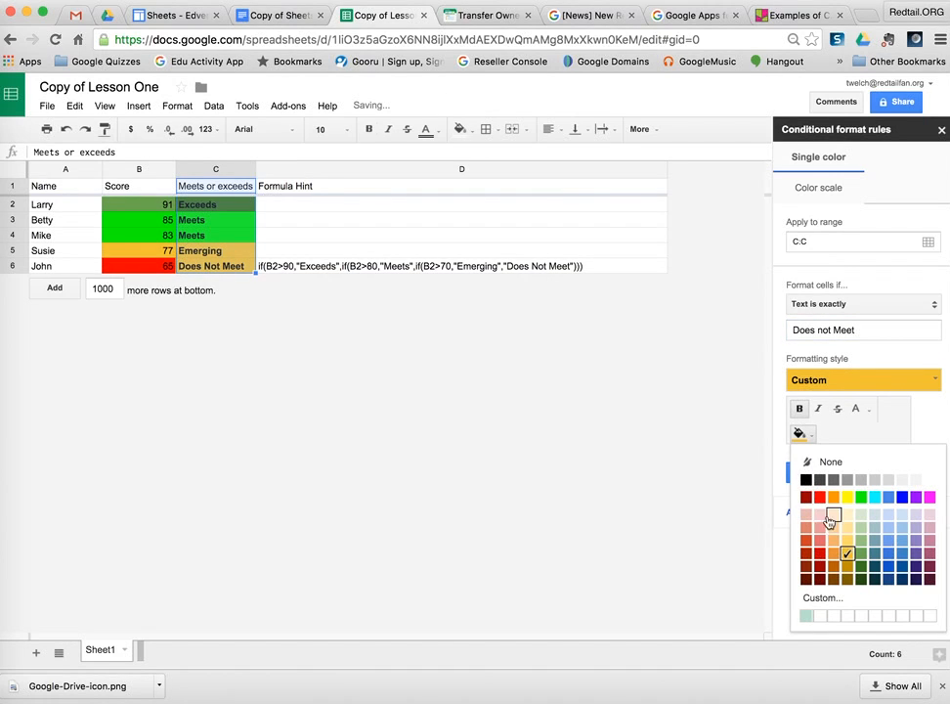
left_click(822, 497)
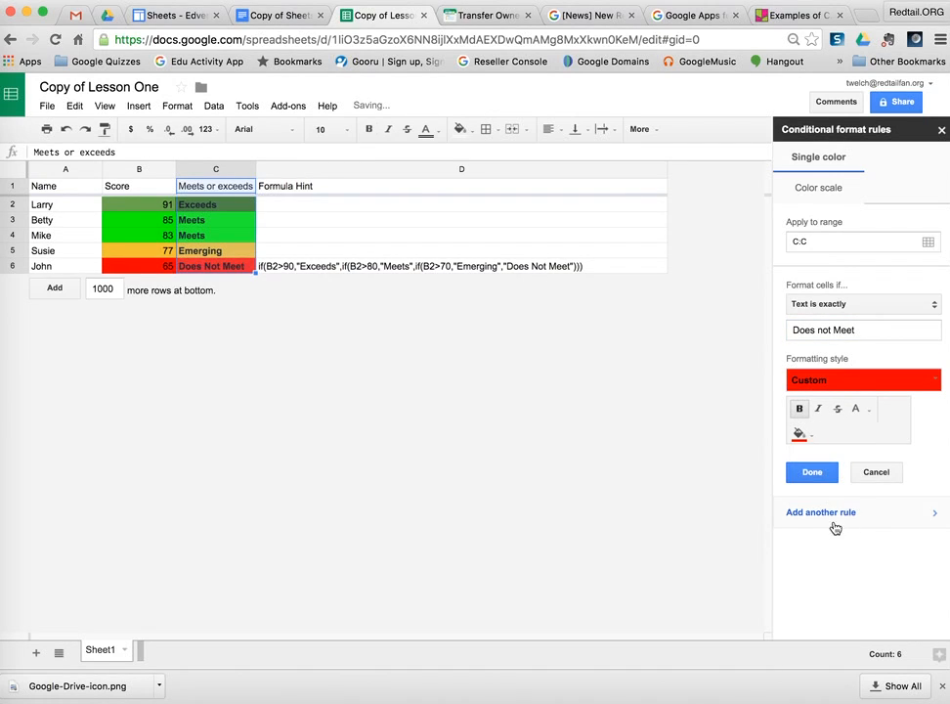
left_click(826, 484)
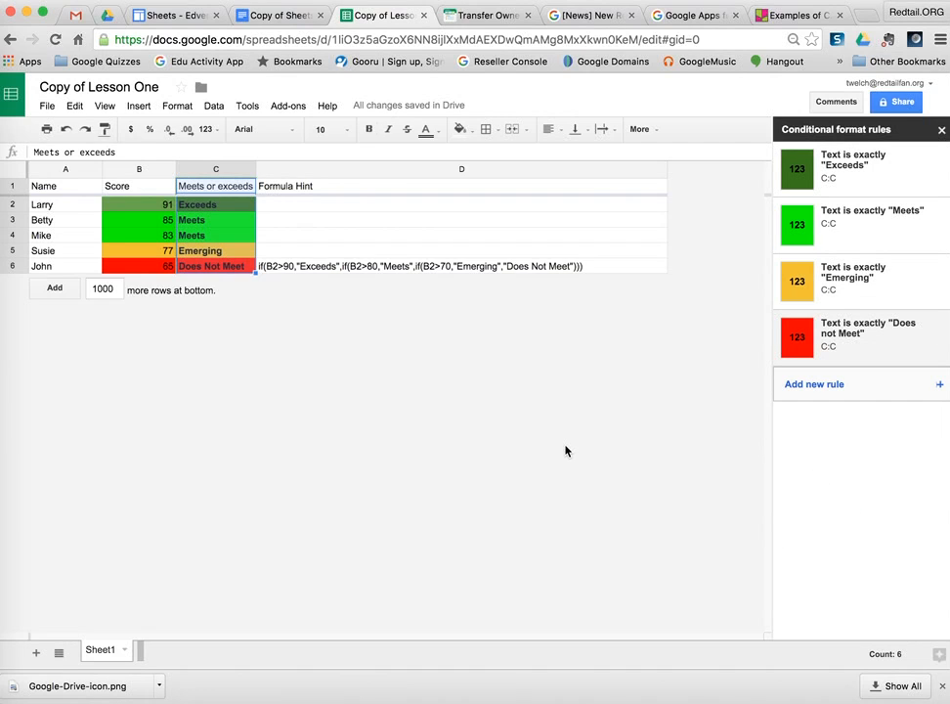
Review the Score column's conditional format rules against the steps in the Sheets Edventure One document.
left_click(145, 172)
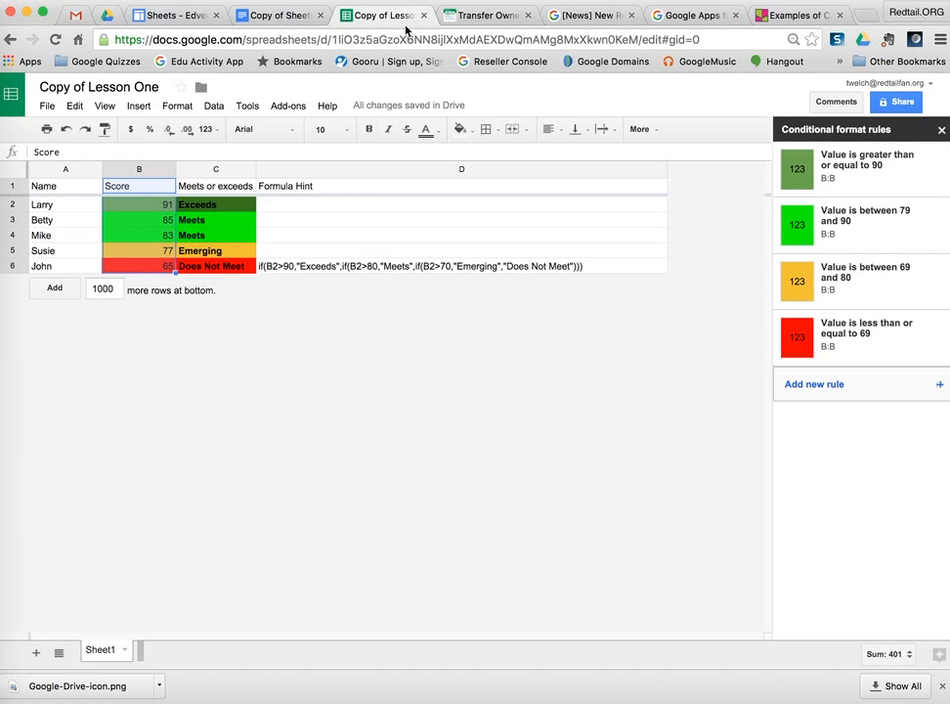
left_click(284, 16)
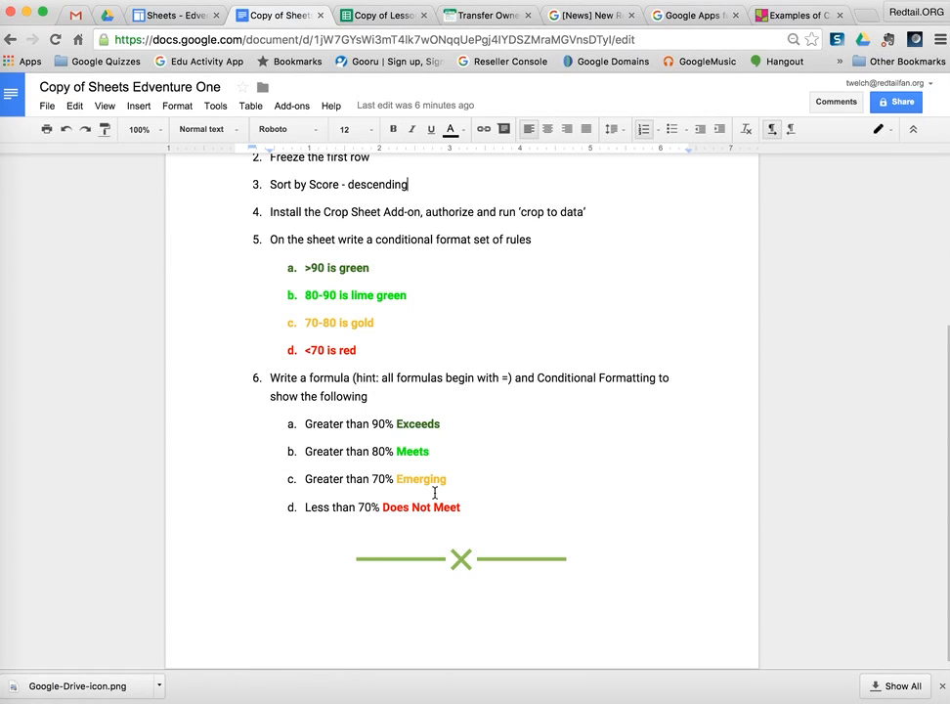
scroll(706, 325, "up", 5)
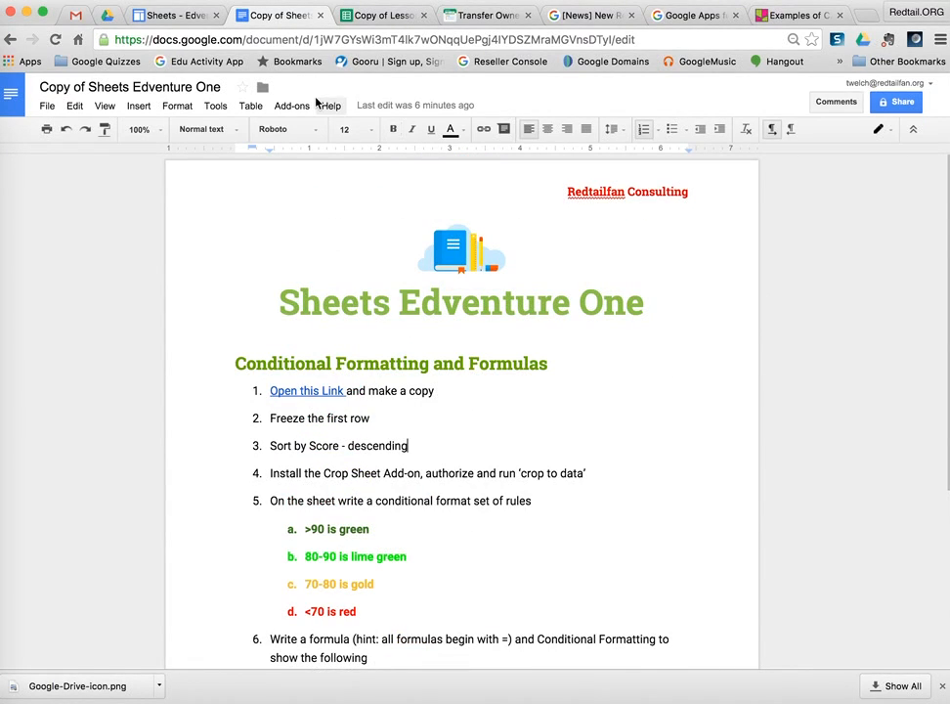